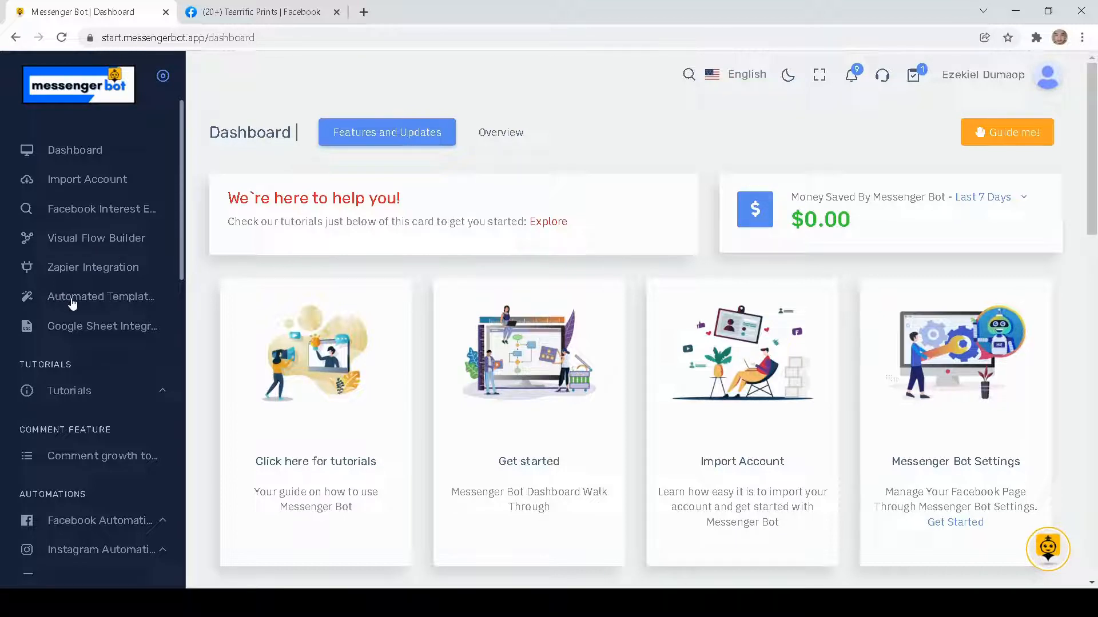
- Open the Automated Templates page and look over the listed templates, especially the Real Estate Template
click(90, 305)
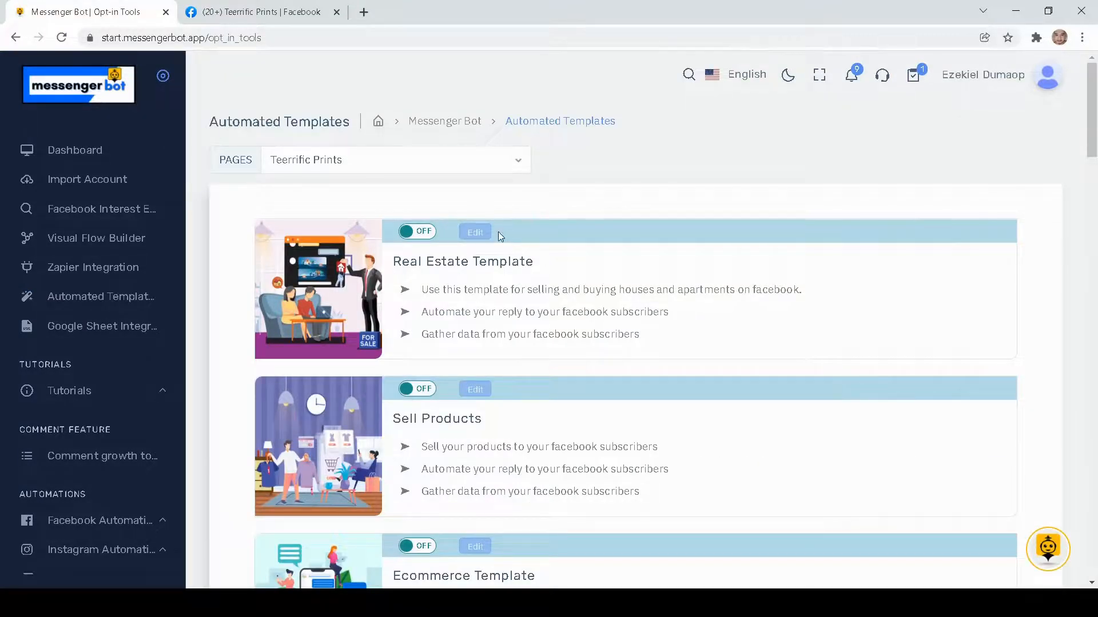
scroll(498, 232, down, 7)
scroll(499, 232, up, 7)
drag(398, 259, 523, 262)
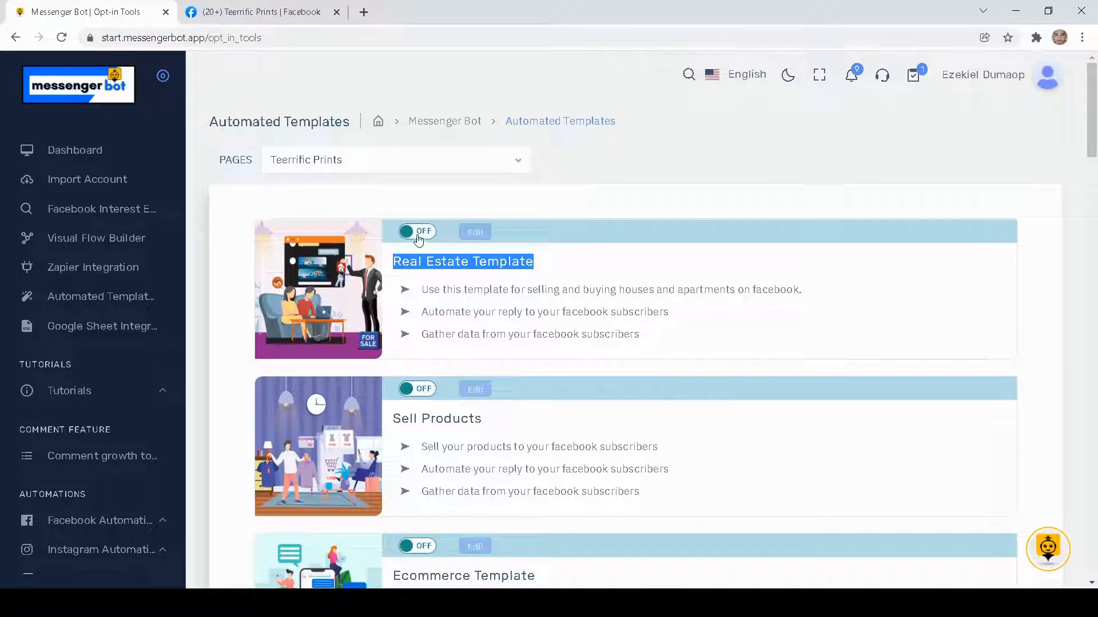
click(465, 205)
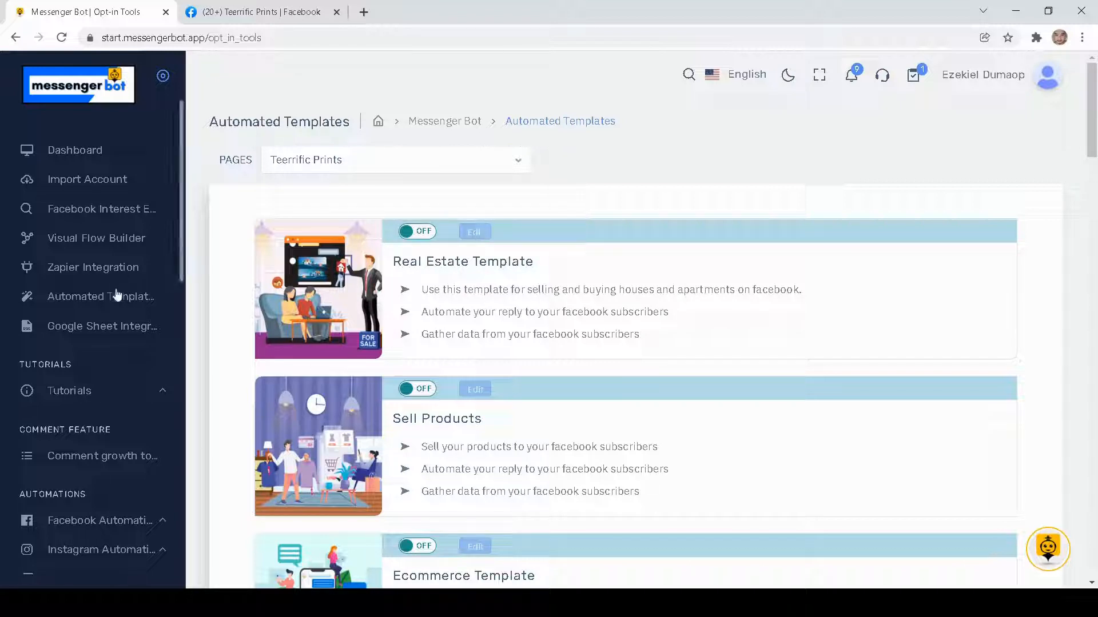
- Open the template gallery of the Visual Flow Builder and browse its templates from first to last
click(102, 246)
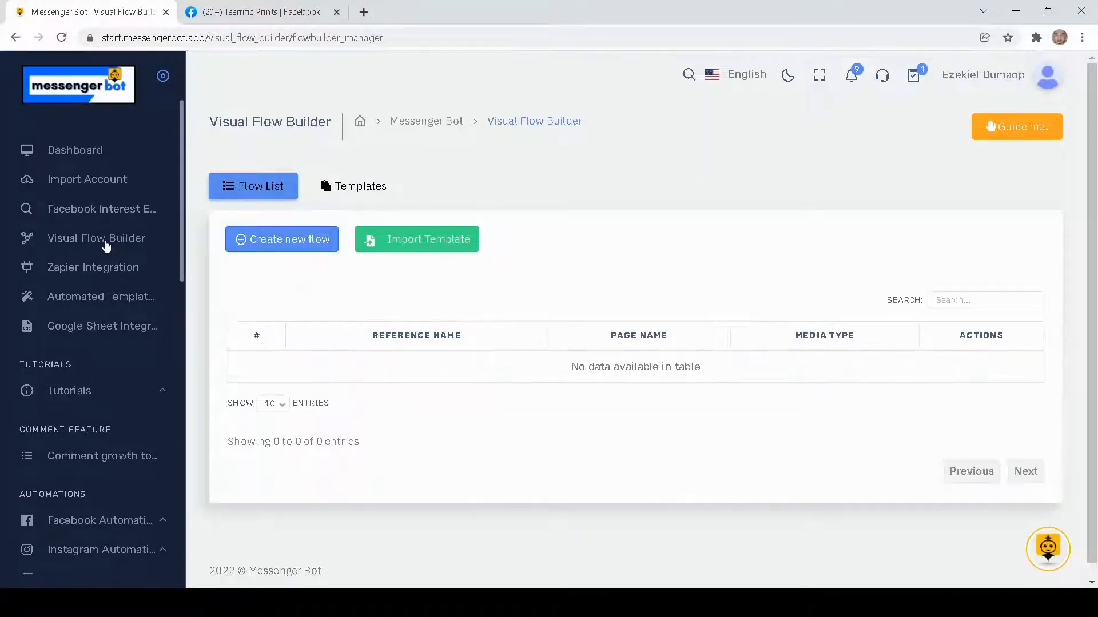
click(359, 195)
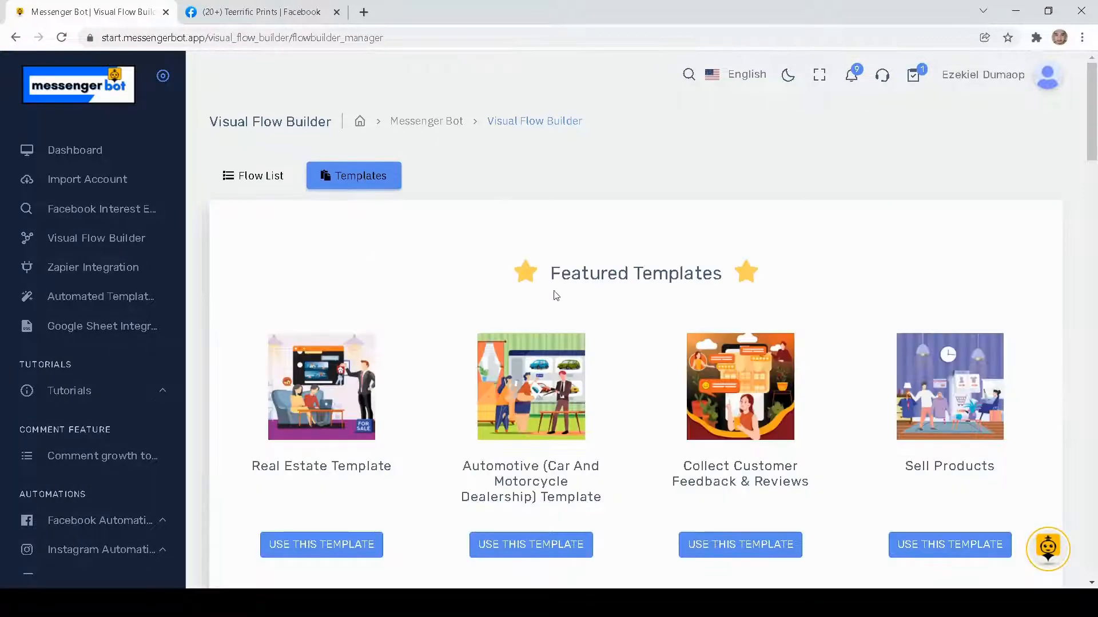
scroll(556, 295, down, 12)
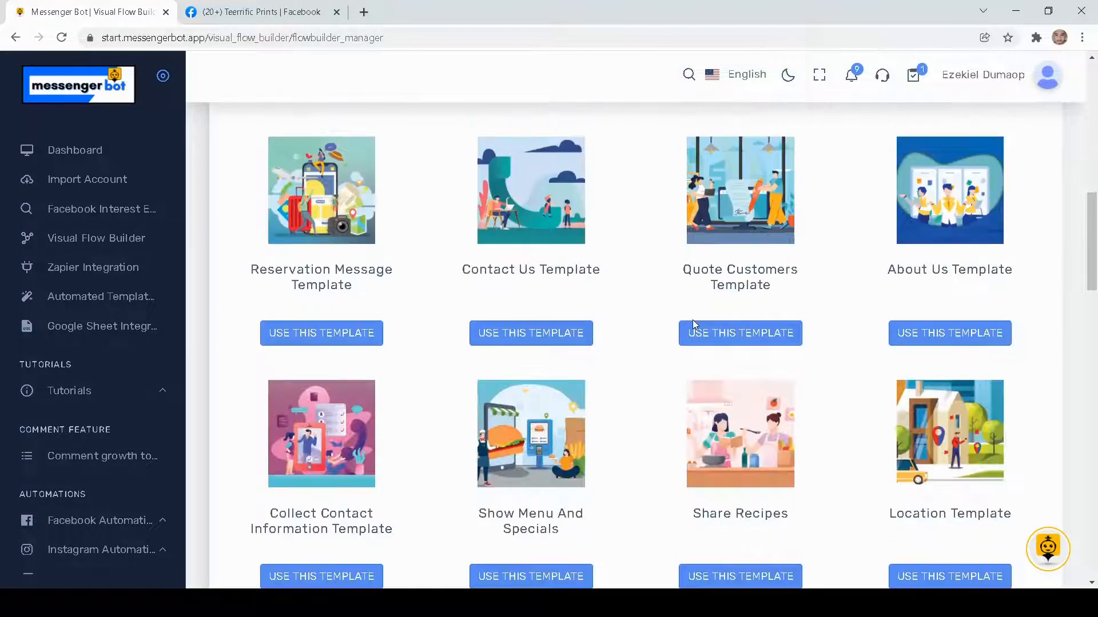
scroll(693, 323, down, 20)
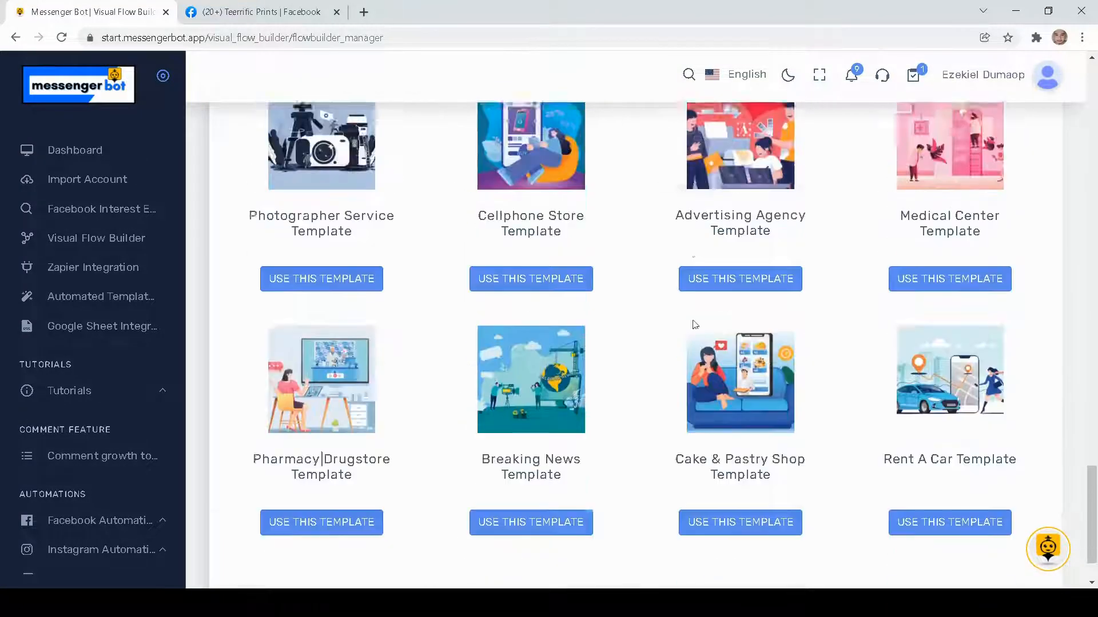
scroll(694, 324, down, 2)
scroll(694, 325, up, 20)
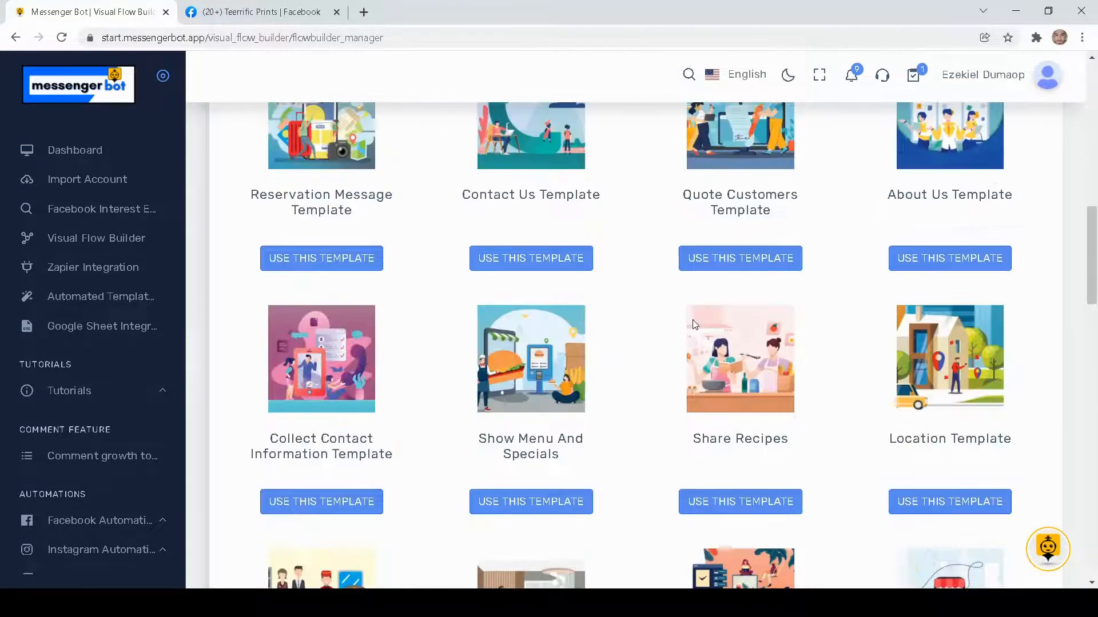
scroll(695, 325, up, 8)
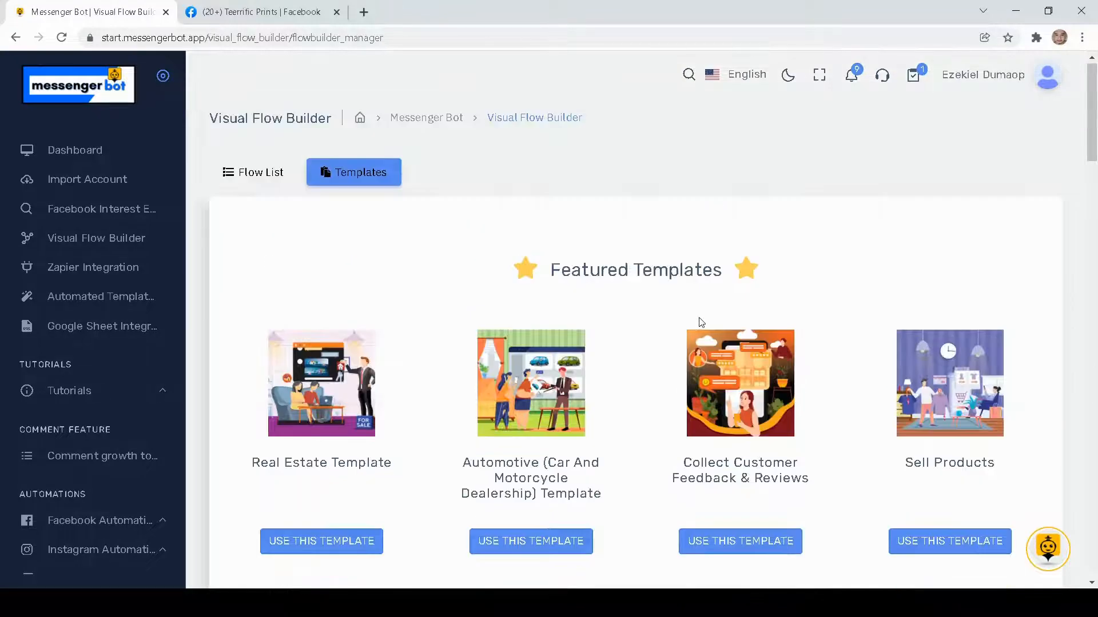
- Examine the featured templates, including the Real Estate Template and the Customer Chat Widget
scroll(680, 314, down, 5)
scroll(675, 314, up, 5)
scroll(675, 313, down, 5)
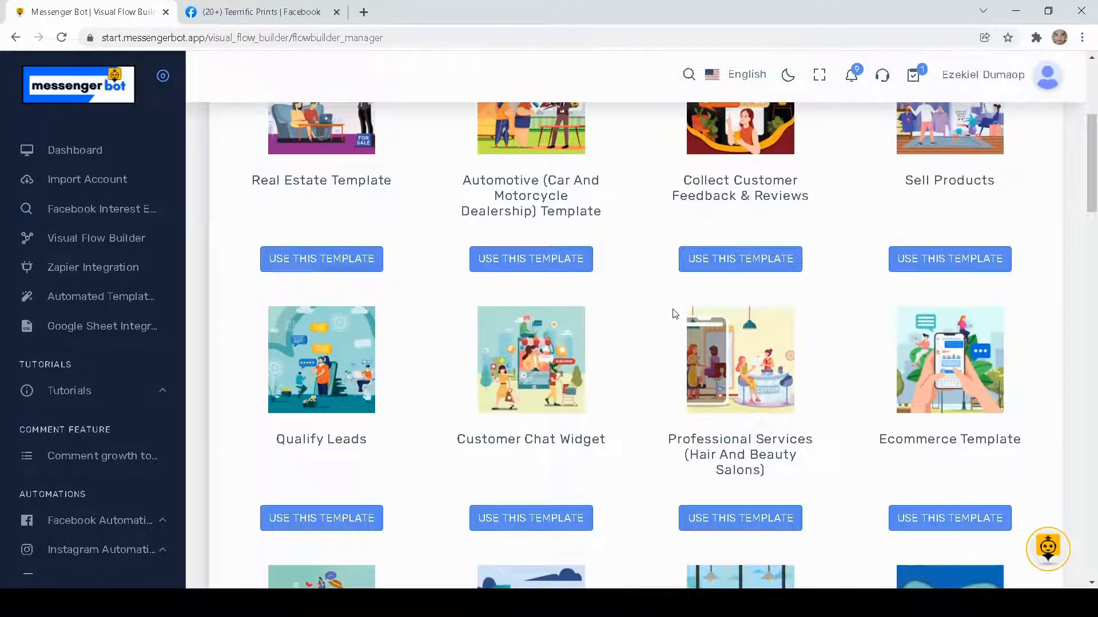
scroll(645, 317, down, 5)
scroll(646, 318, up, 6)
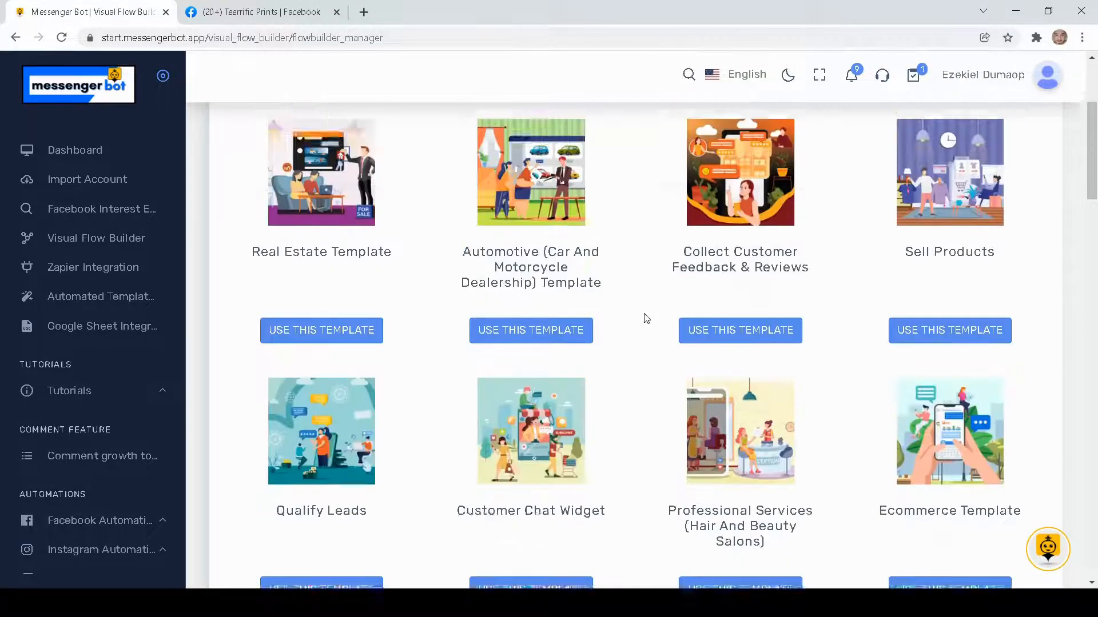
scroll(646, 319, up, 4)
scroll(646, 319, down, 4)
drag(251, 252, 409, 286)
scroll(636, 325, down, 3)
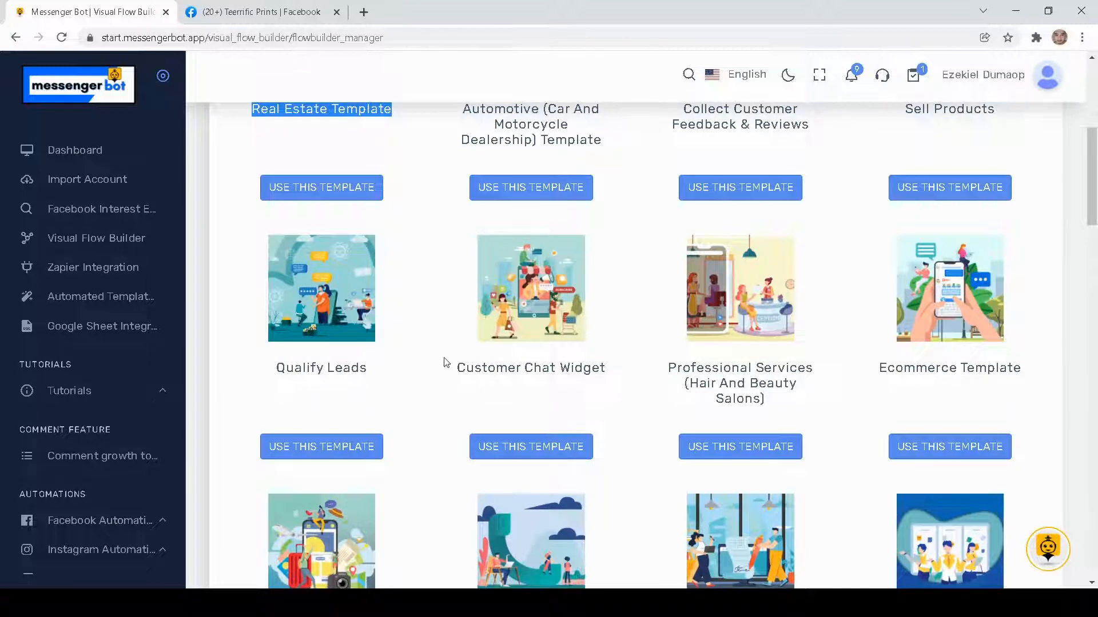
drag(446, 366, 599, 391)
scroll(551, 368, up, 6)
scroll(743, 377, down, 10)
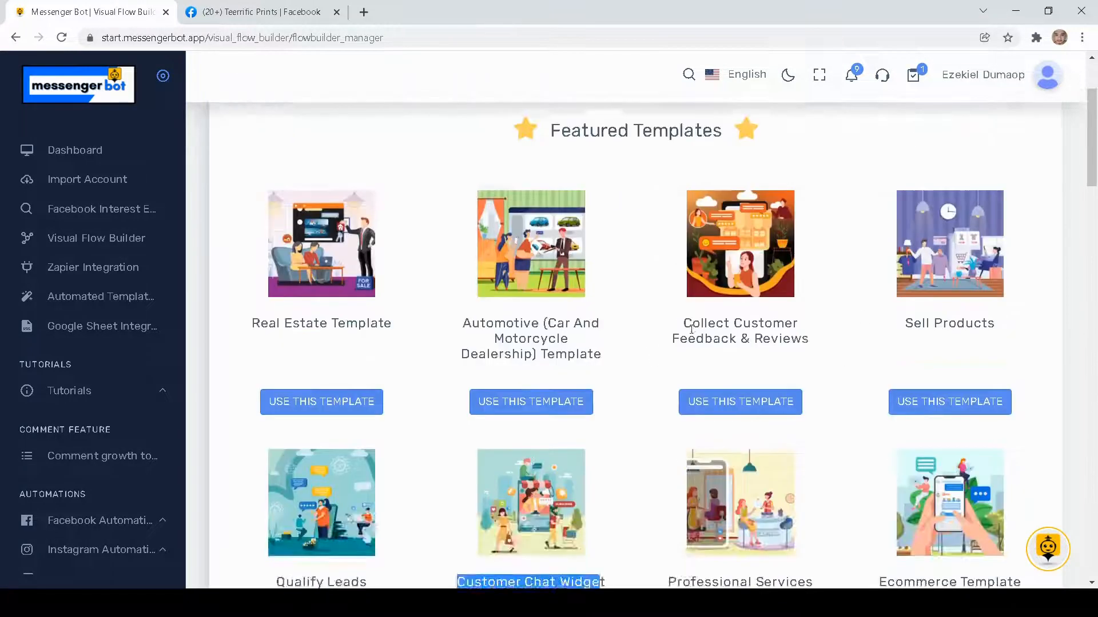
scroll(641, 335, down, 3)
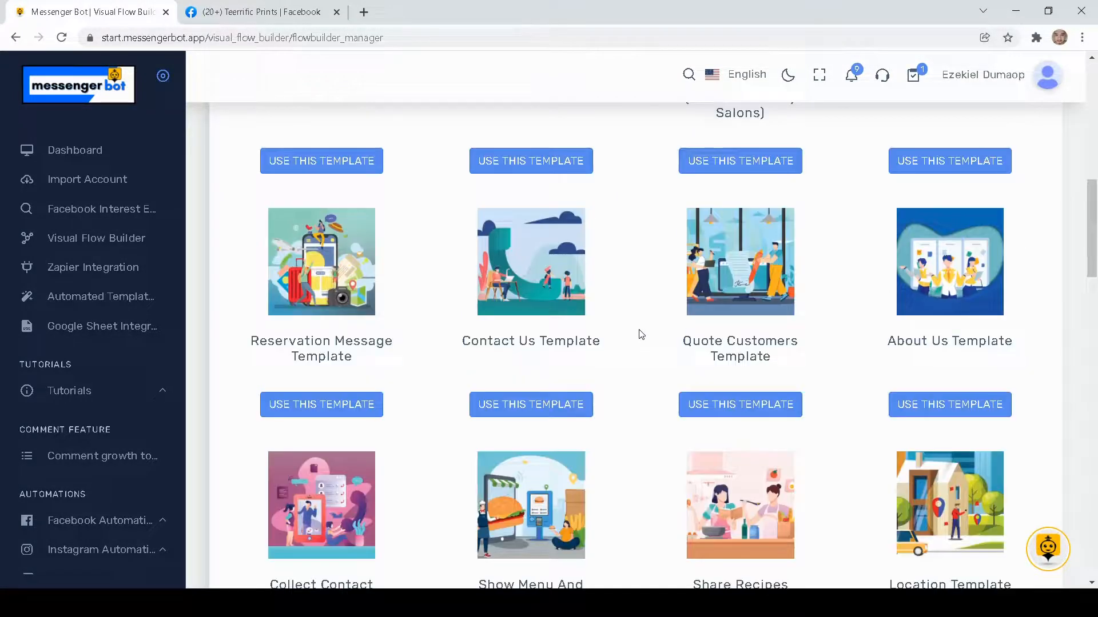
scroll(641, 334, up, 12)
scroll(641, 335, up, 2)
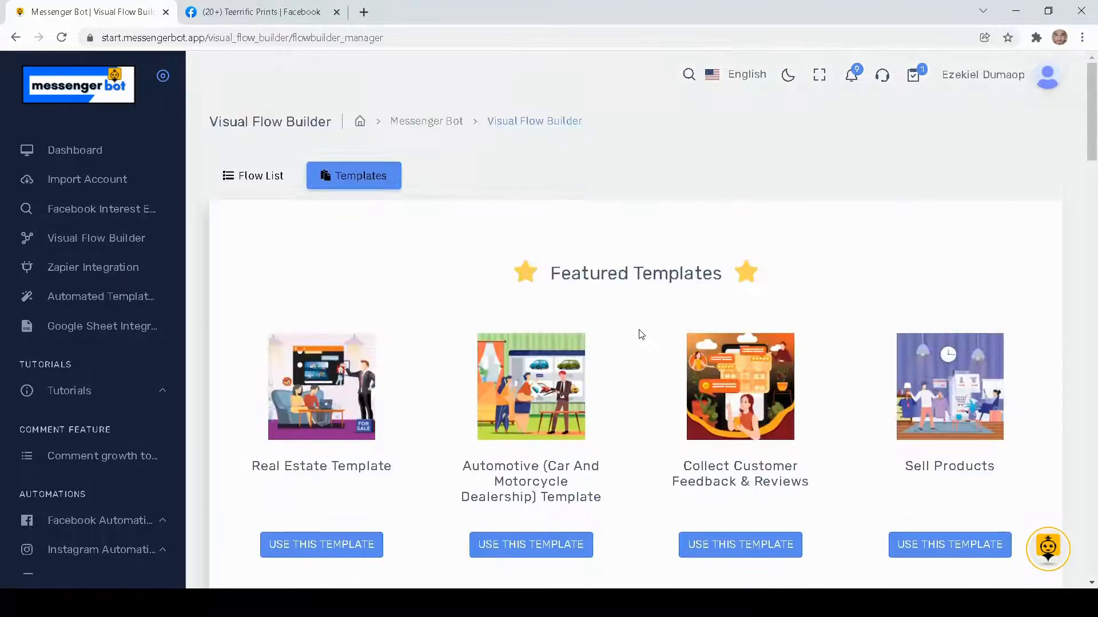
- Create a flow named Demo Realstate from the Real Estate Template for the Teerrific Prints page and open it for editing
scroll(641, 335, down, 2)
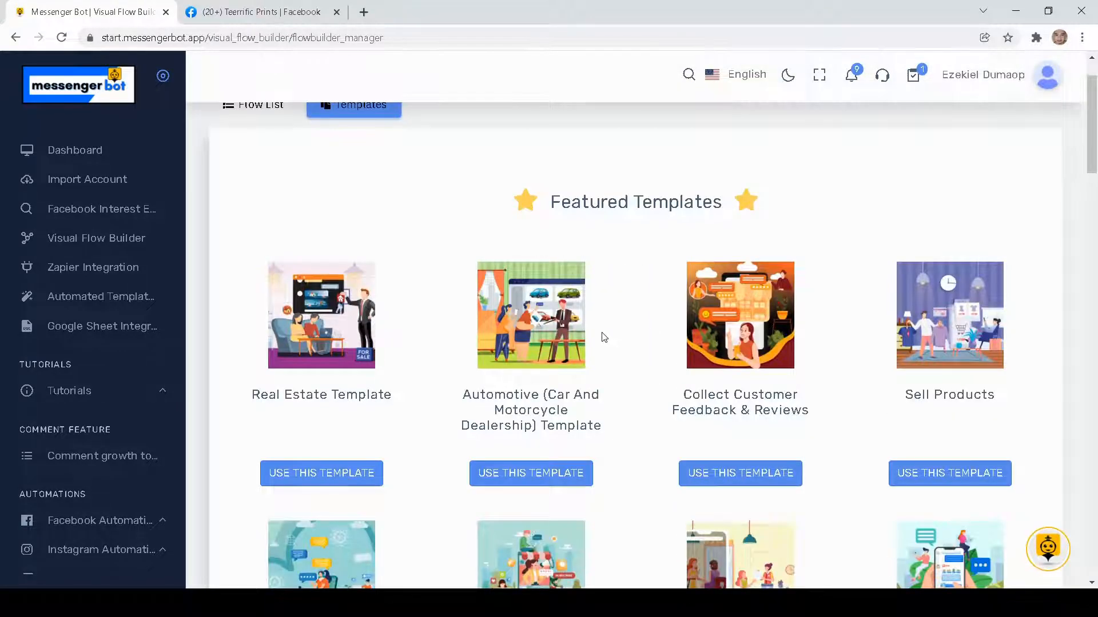
scroll(626, 325, down, 1)
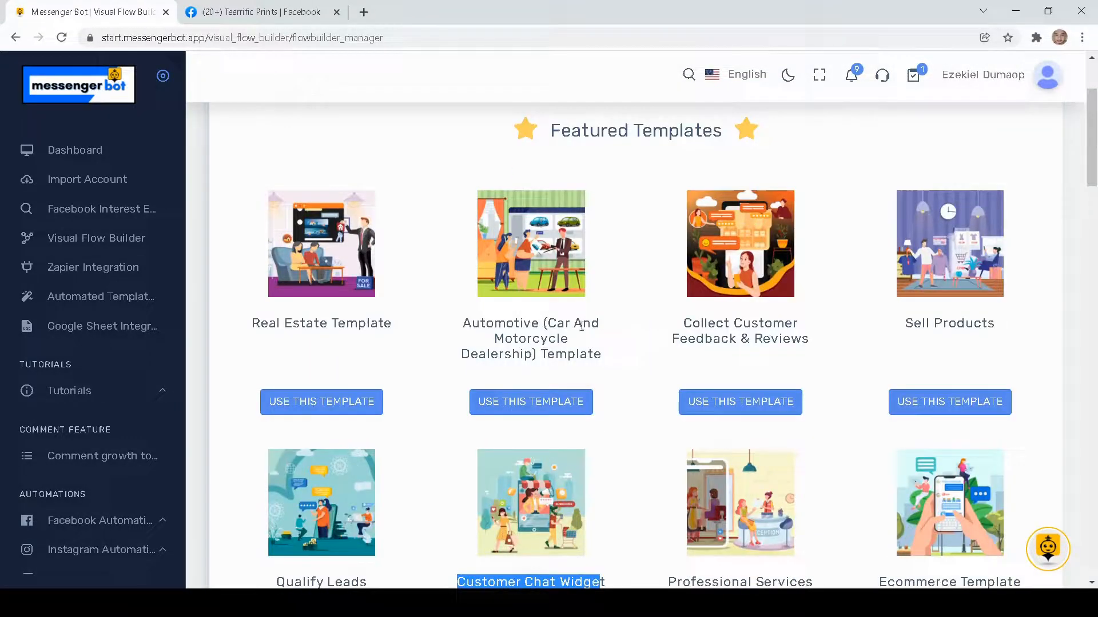
click(323, 402)
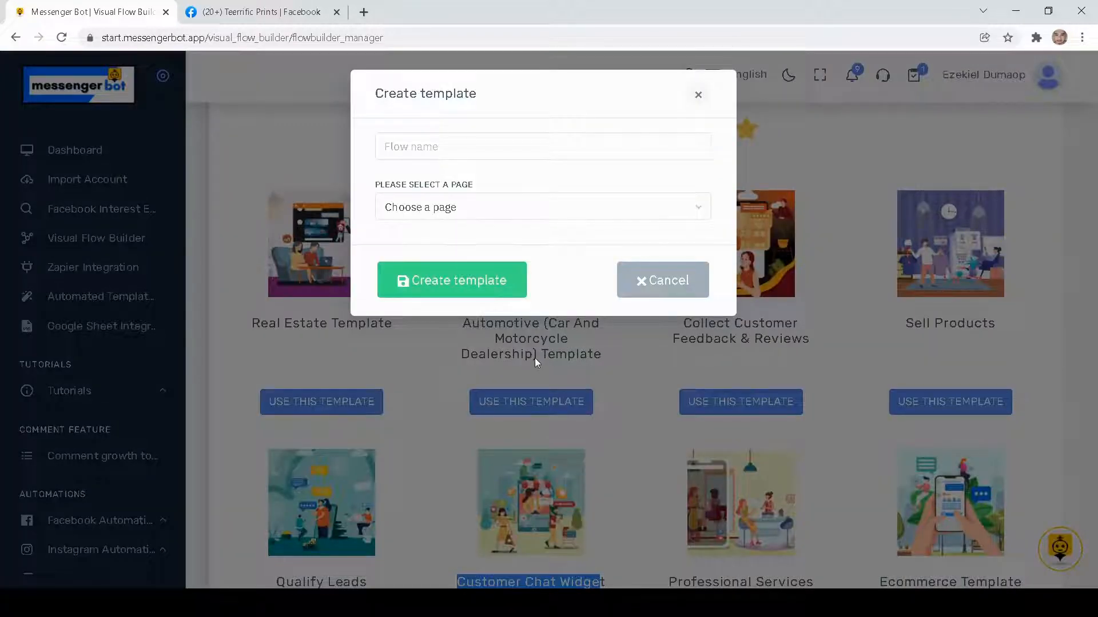
click(460, 150)
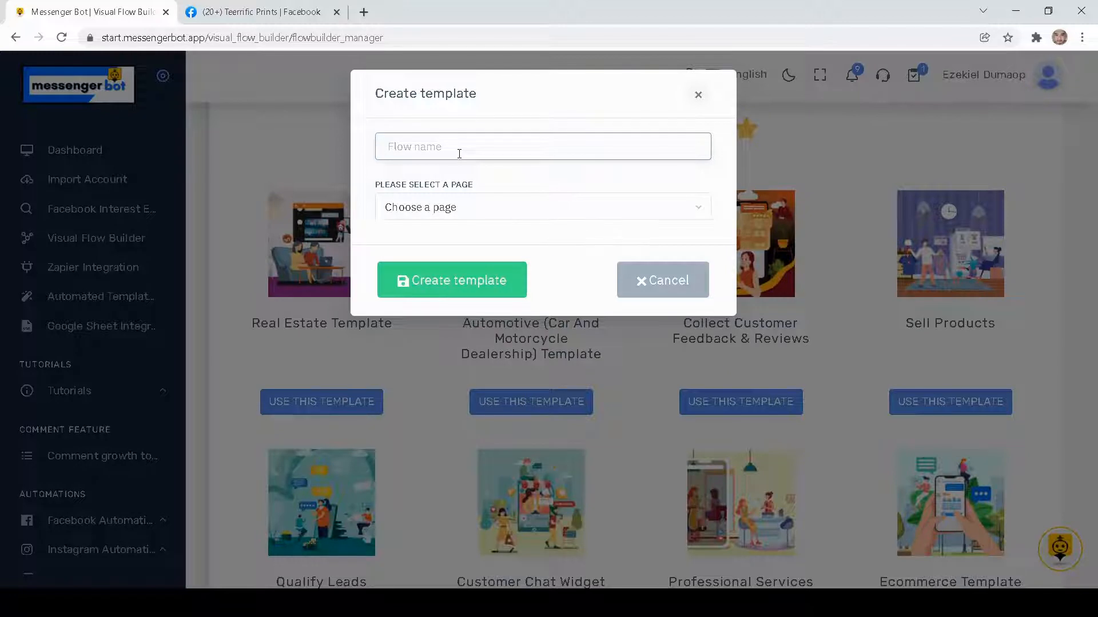
text(Deni)
text(ate)
click(482, 205)
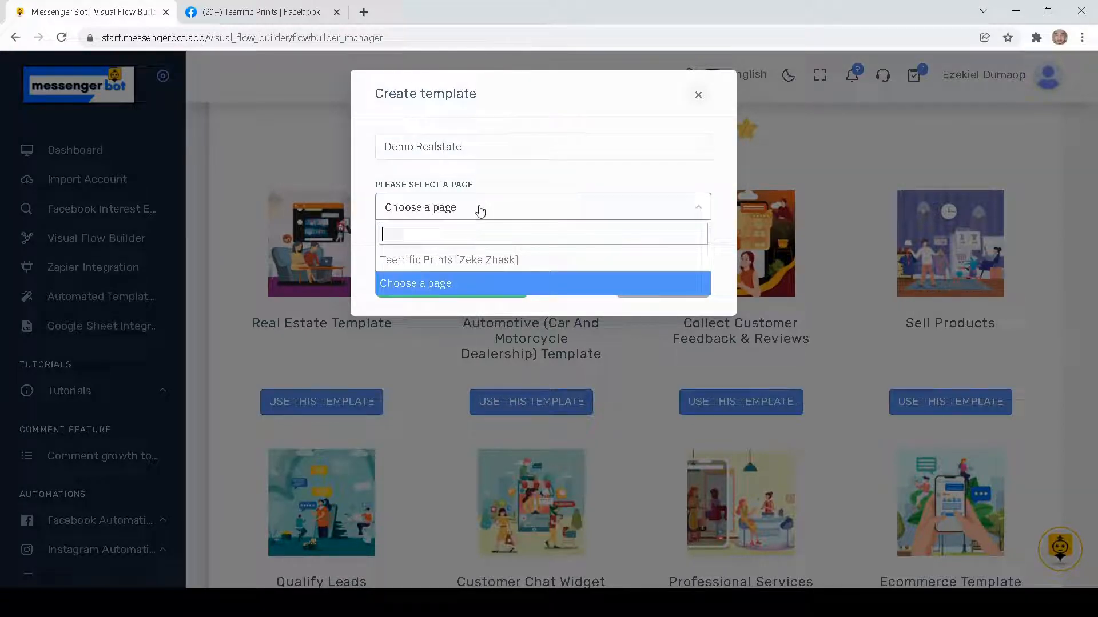
click(453, 261)
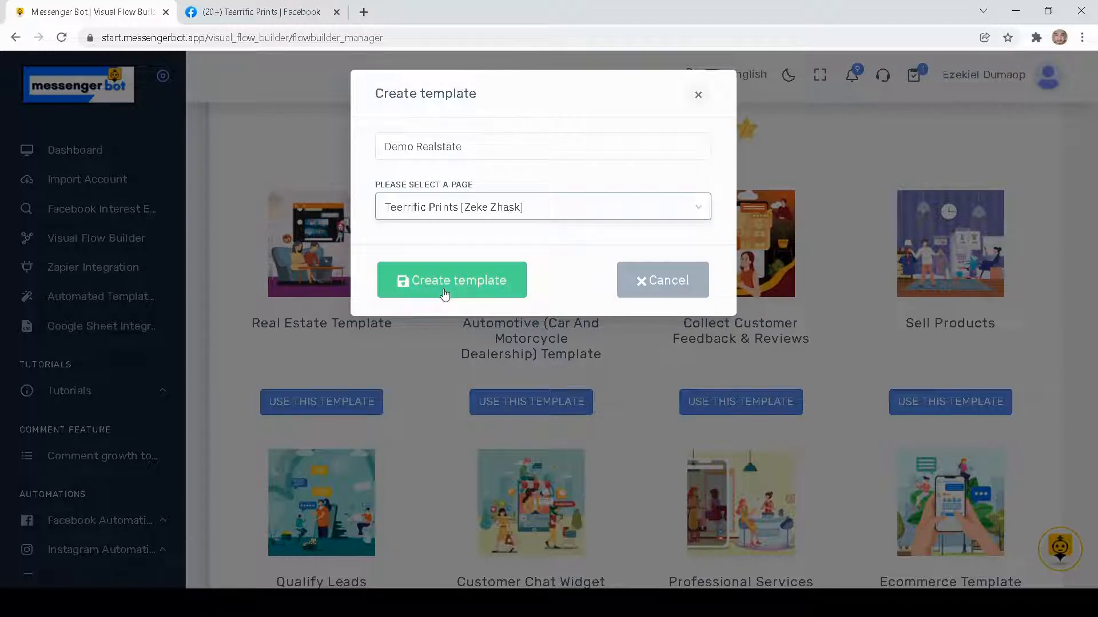
click(445, 294)
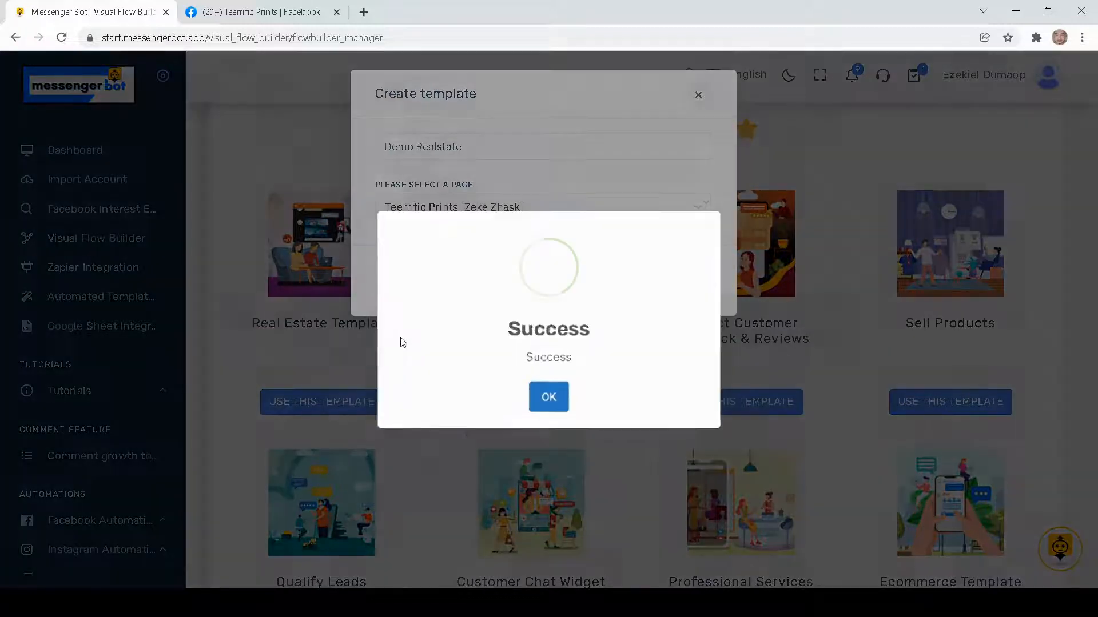
click(548, 398)
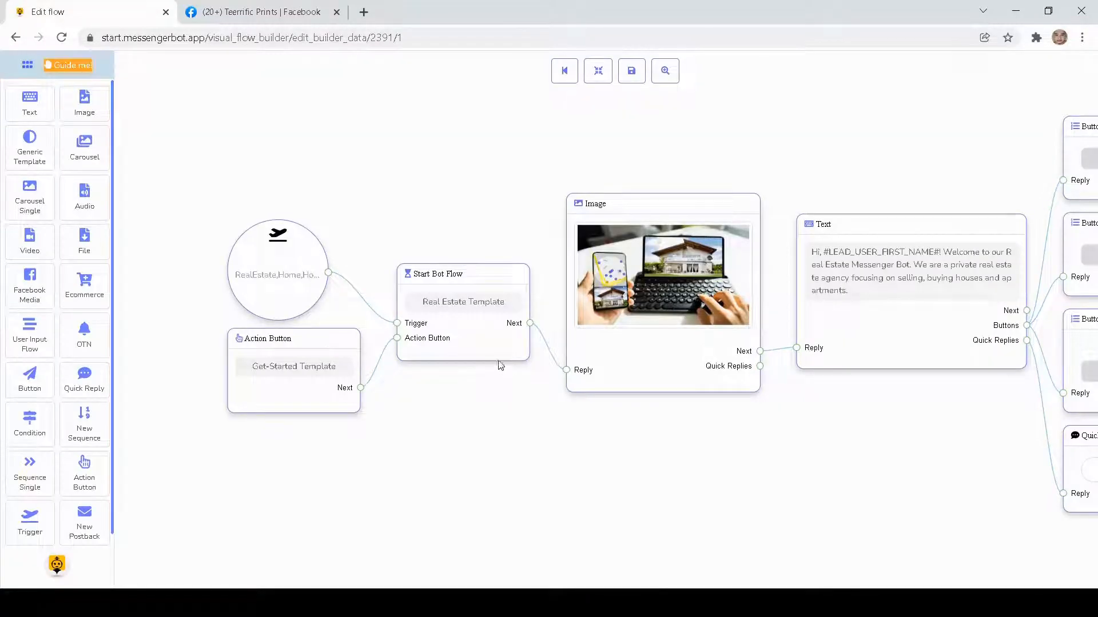
- Examine the flow from its trigger and welcome message through to the Buy, Sell and Rent Property buttons
scroll(661, 180, down, 2)
drag(799, 161, 602, 204)
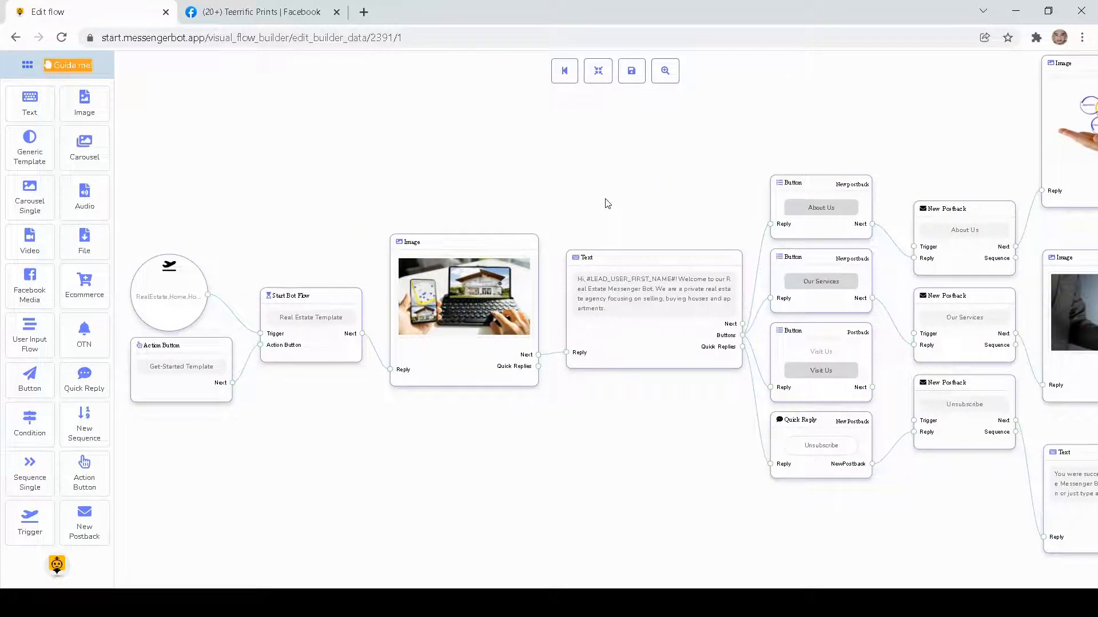
scroll(606, 198, down, 2)
drag(722, 141, 476, 193)
drag(812, 148, 589, 148)
drag(852, 166, 589, 199)
drag(785, 180, 578, 208)
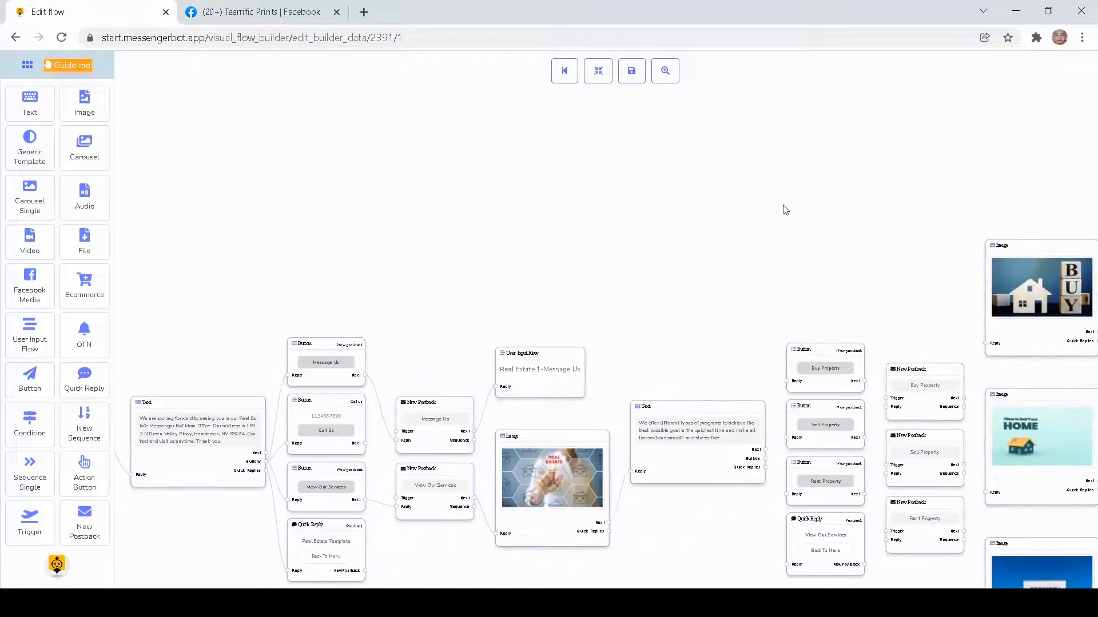
- Examine the rest of the flow, from the buy and sell branches to the house, kitchen and living room carousels
drag(783, 208, 610, 201)
drag(826, 171, 571, 197)
drag(826, 204, 431, 251)
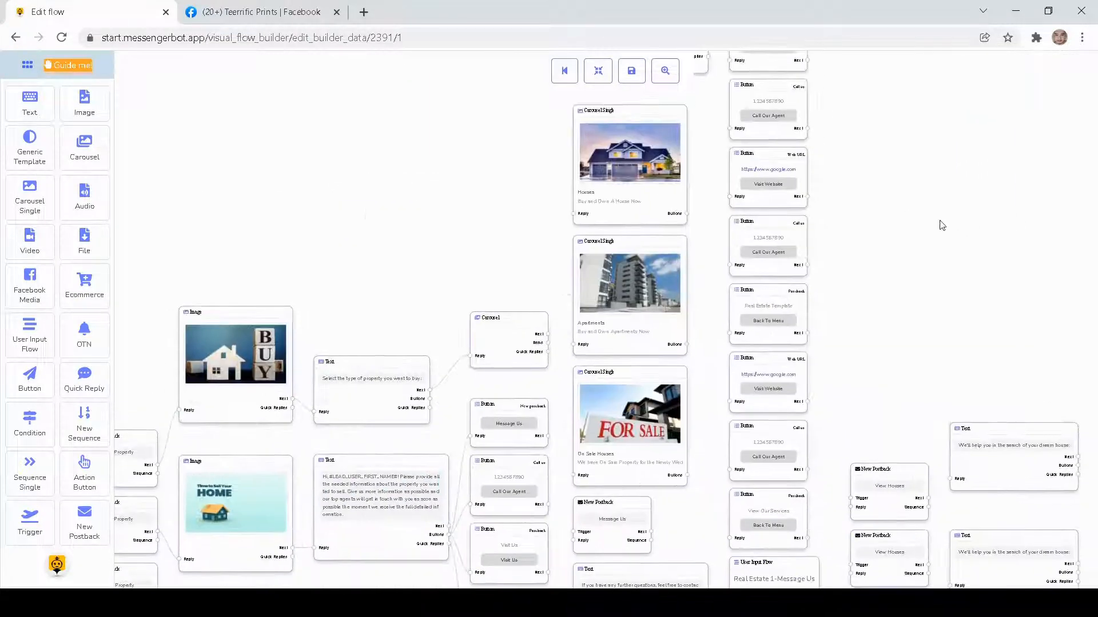
drag(941, 225, 715, 369)
drag(813, 279, 569, 382)
drag(736, 299, 668, 371)
drag(669, 234, 566, 297)
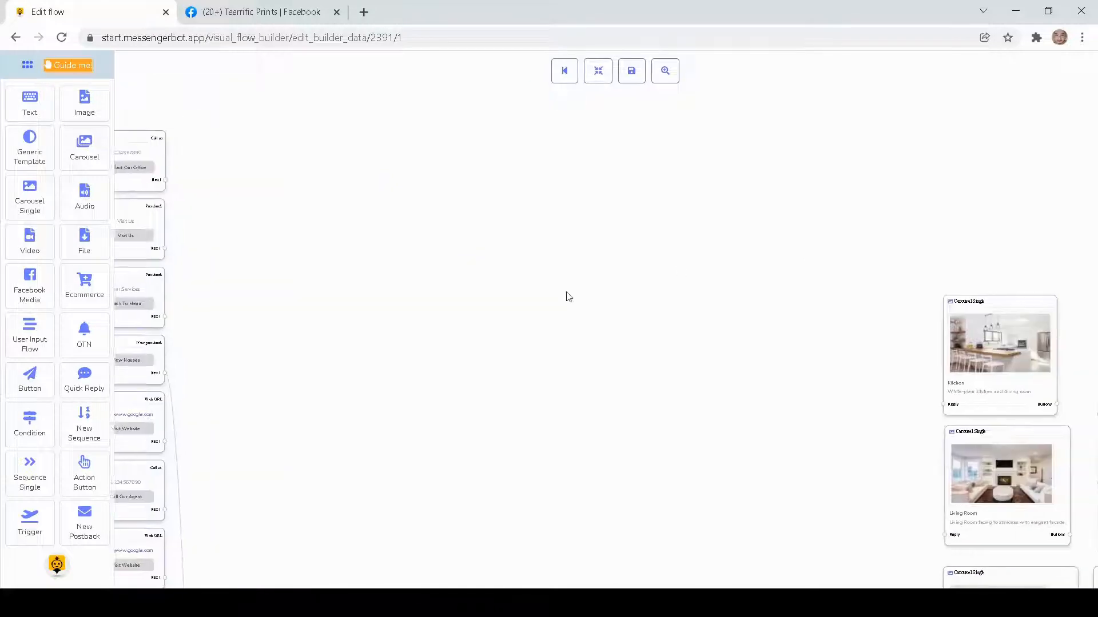
drag(808, 298, 610, 229)
drag(770, 218, 536, 143)
scroll(780, 252, down, 4)
scroll(782, 255, down, 2)
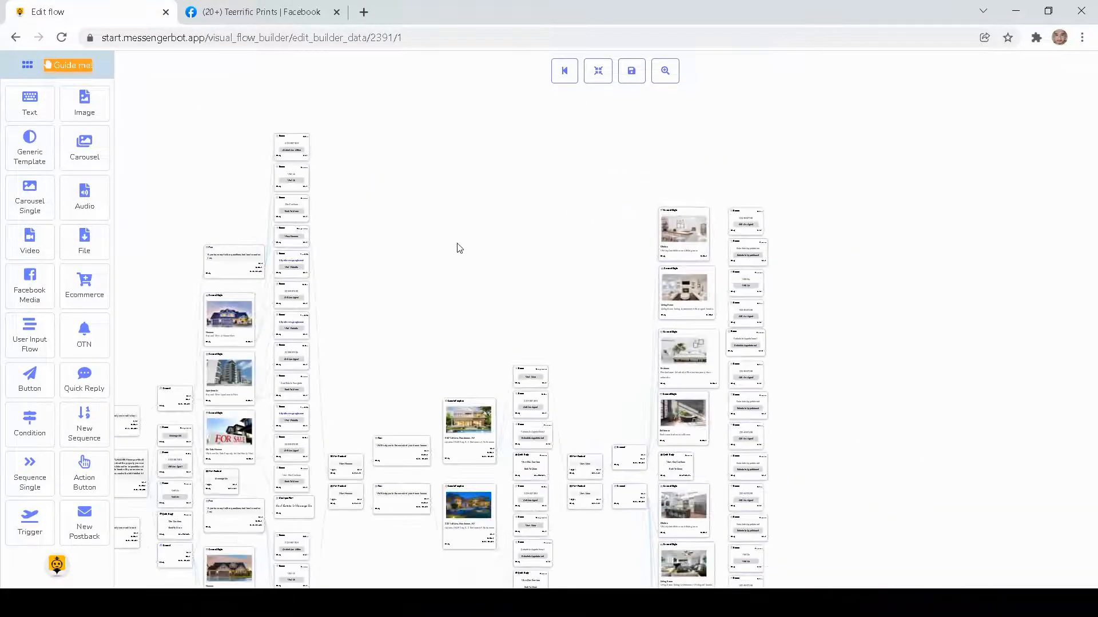
- Go back through the flow to its beginning and view the trigger, Start Bot Flow, image and welcome text blocks
drag(455, 244, 629, 221)
drag(574, 271, 812, 249)
drag(620, 217, 938, 190)
drag(486, 243, 939, 195)
scroll(531, 198, up, 6)
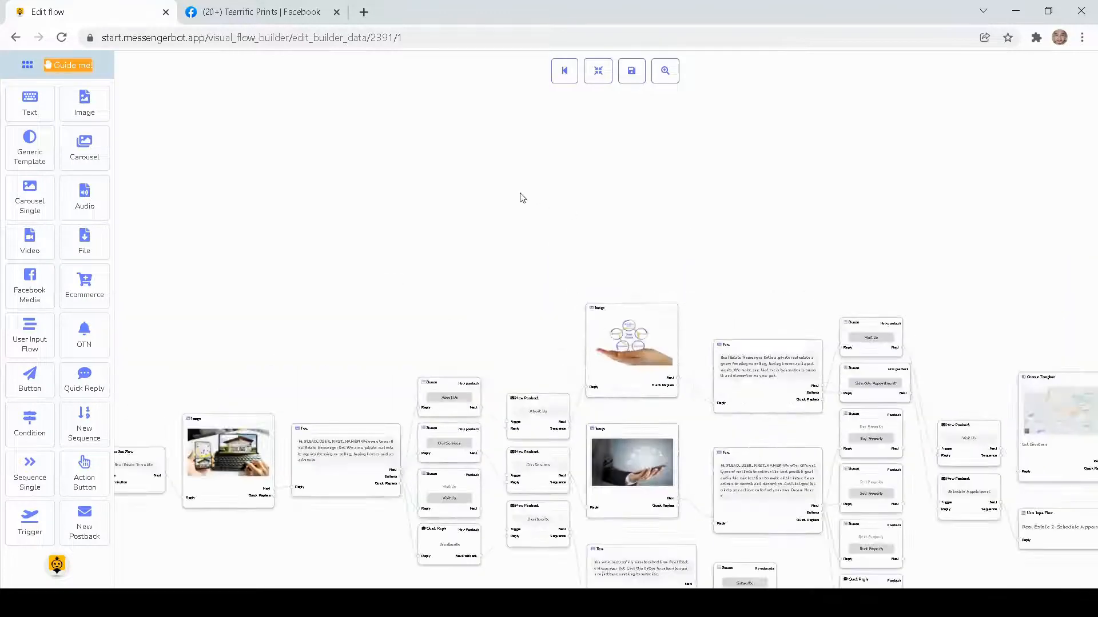
drag(443, 259, 589, 166)
scroll(456, 220, up, 4)
drag(391, 263, 528, 161)
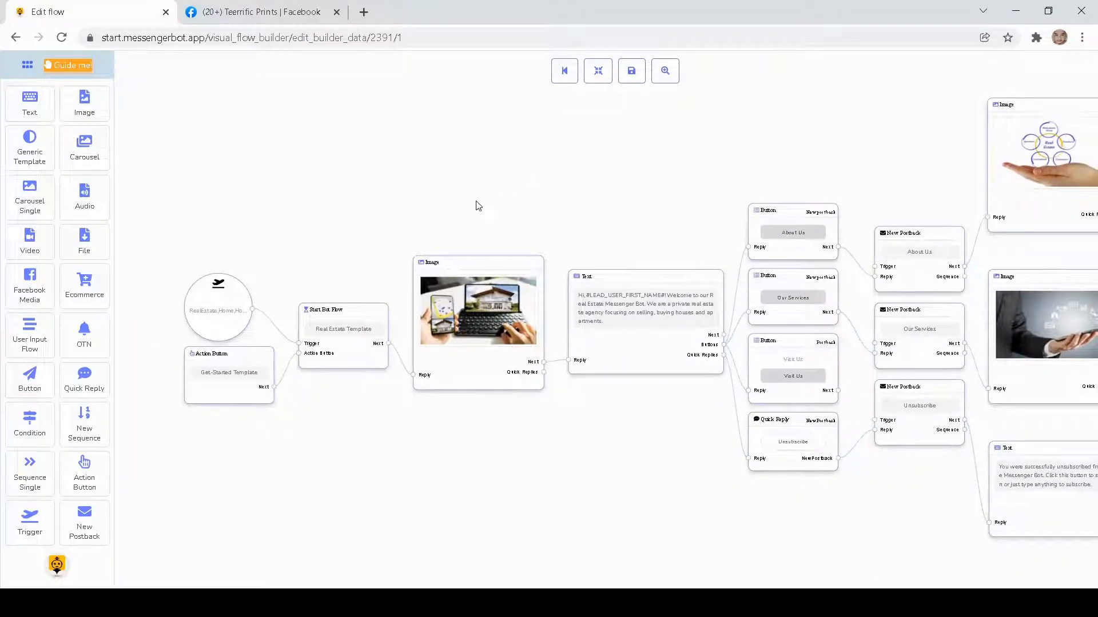
scroll(478, 204, up, 2)
drag(468, 213, 544, 118)
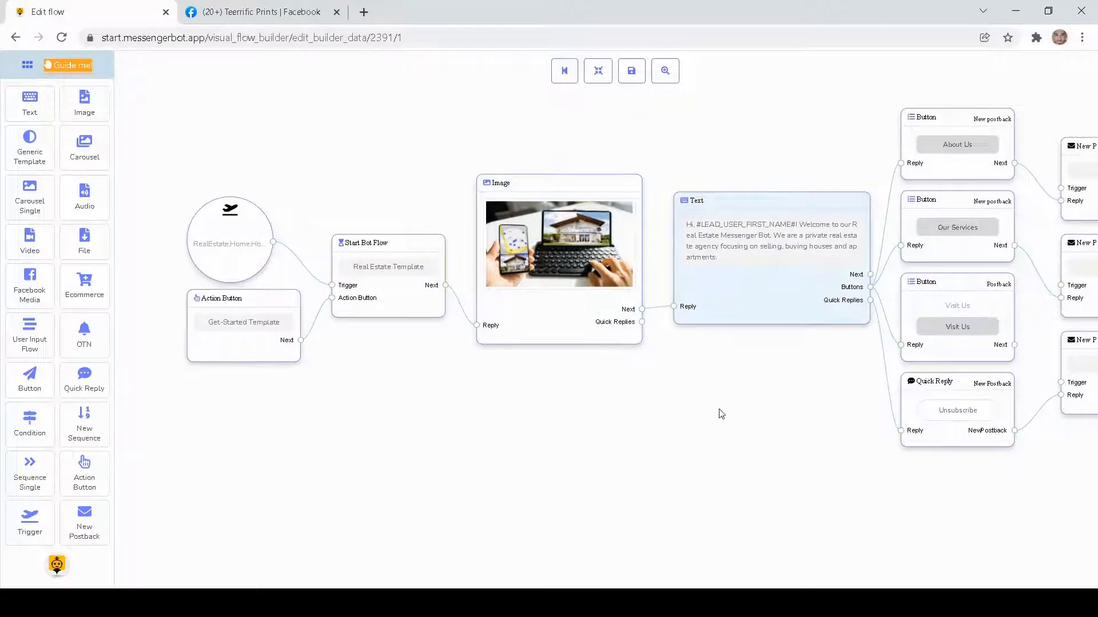
- Open the welcome text block's message settings and examine the buttons, postbacks and replies that follow it
drag(801, 411, 632, 439)
double_click(636, 264)
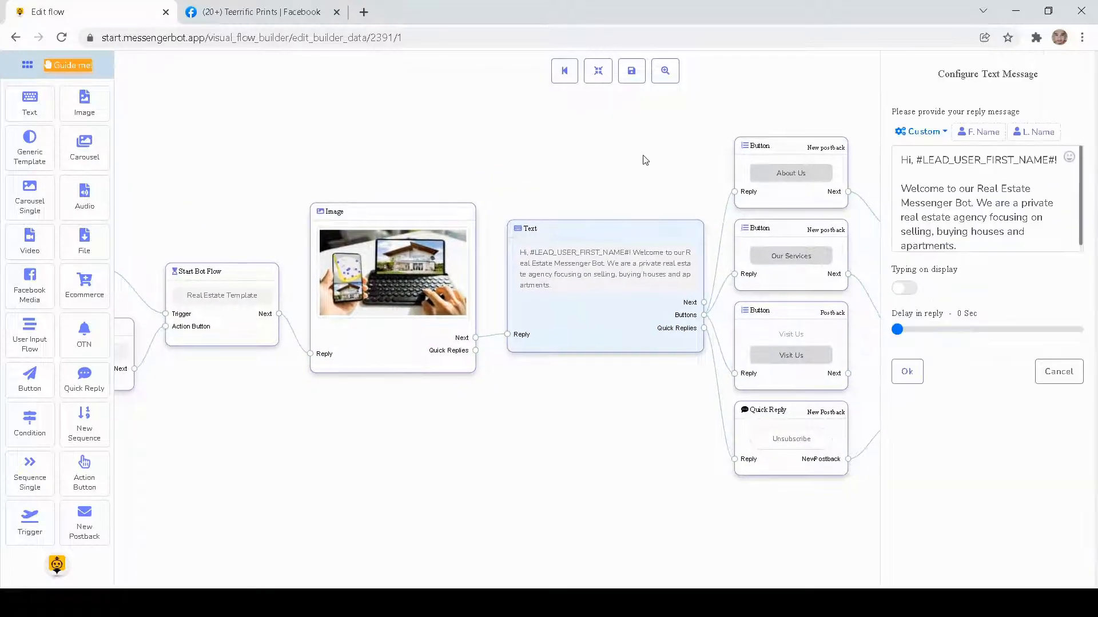
drag(645, 159, 461, 122)
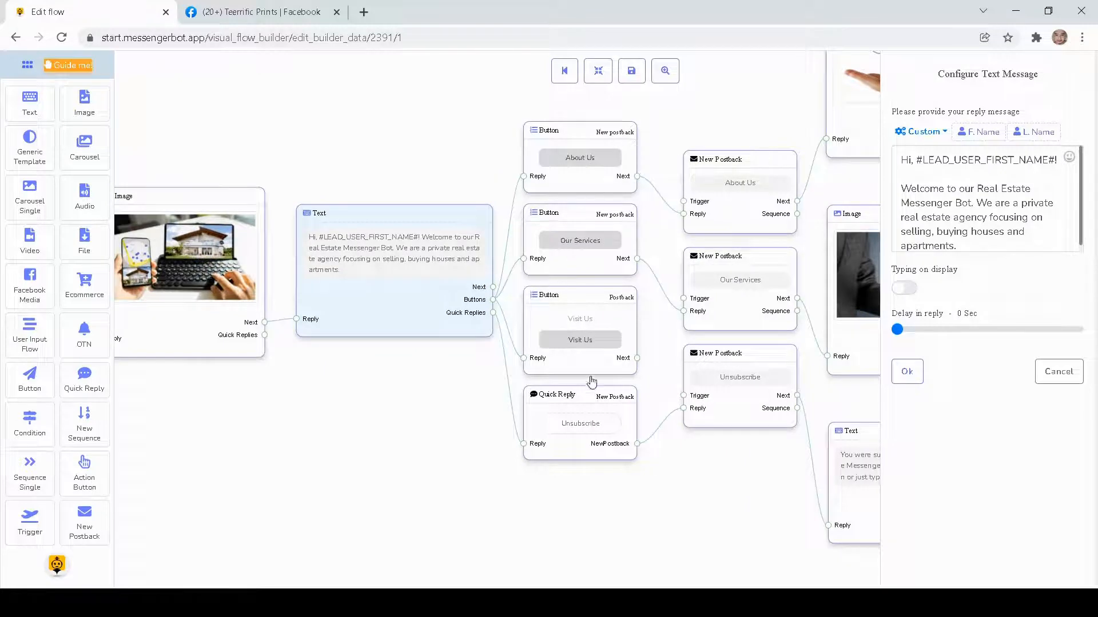
drag(658, 493, 421, 482)
drag(514, 97, 309, 172)
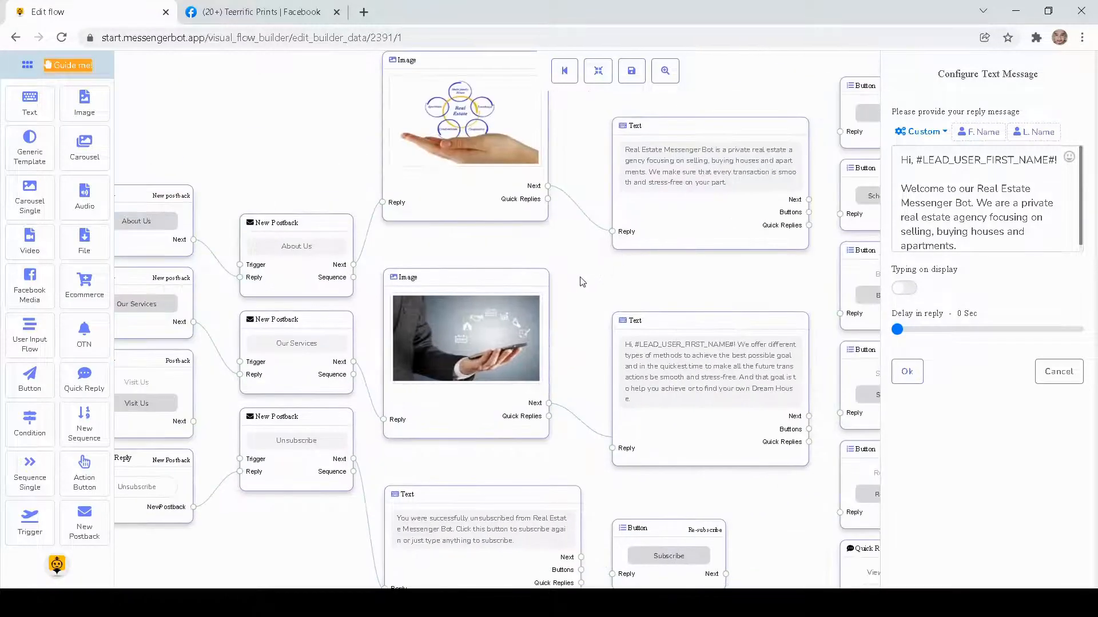
drag(581, 281, 466, 301)
mouse_move(674, 140)
mouse_down()
mouse_move(478, 200)
mouse_move(584, 185)
mouse_up()
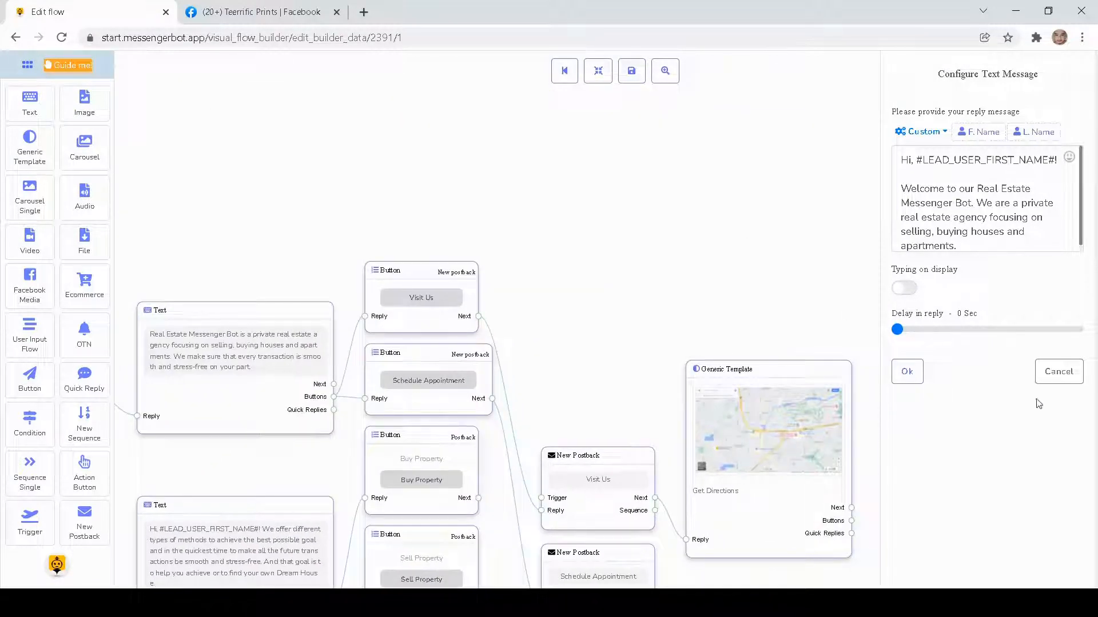
- Cancel the welcome text block's message settings and return to the trigger and Start Bot Flow blocks
click(1044, 375)
drag(399, 151, 740, 150)
mouse_move(446, 152)
mouse_down()
mouse_move(703, 143)
mouse_move(684, 172)
mouse_up()
drag(442, 199, 733, 169)
drag(521, 235, 780, 123)
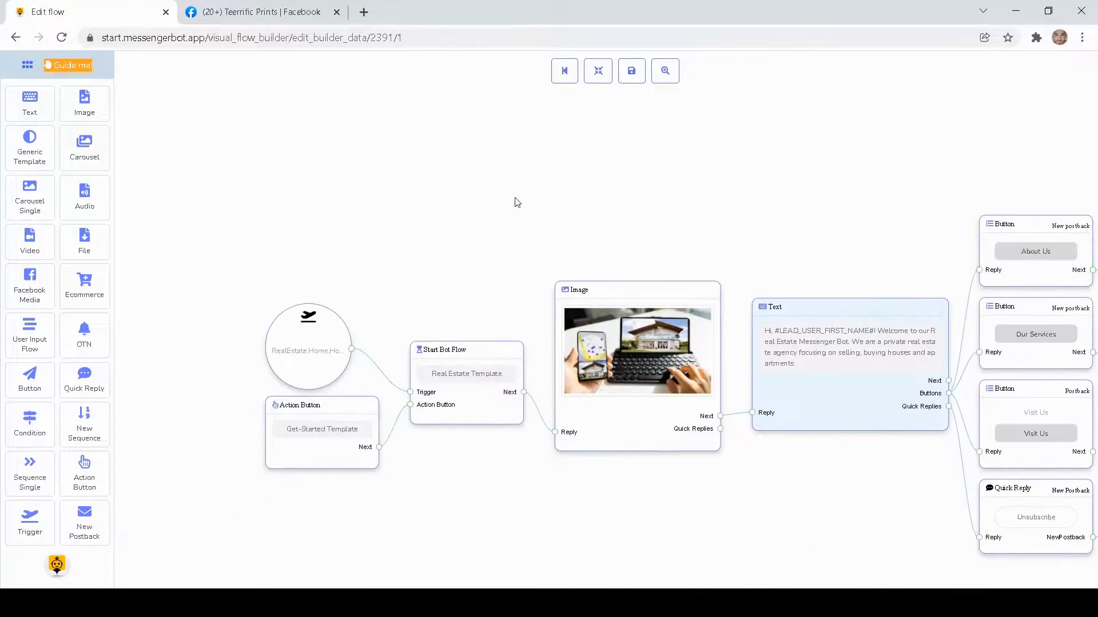
- Look over the flow from its start to the Message Us and services branches, and save it
drag(514, 201, 577, 173)
drag(784, 189, 551, 166)
drag(715, 183, 511, 179)
drag(812, 132, 485, 191)
drag(825, 166, 531, 147)
drag(1018, 205, 561, 205)
drag(761, 172, 561, 205)
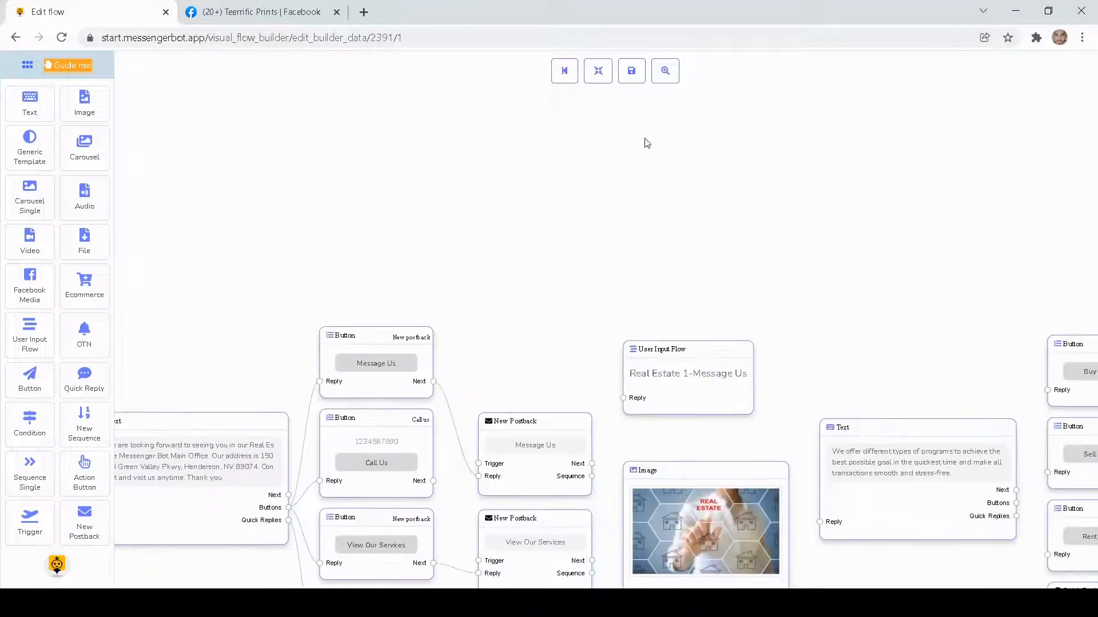
click(629, 76)
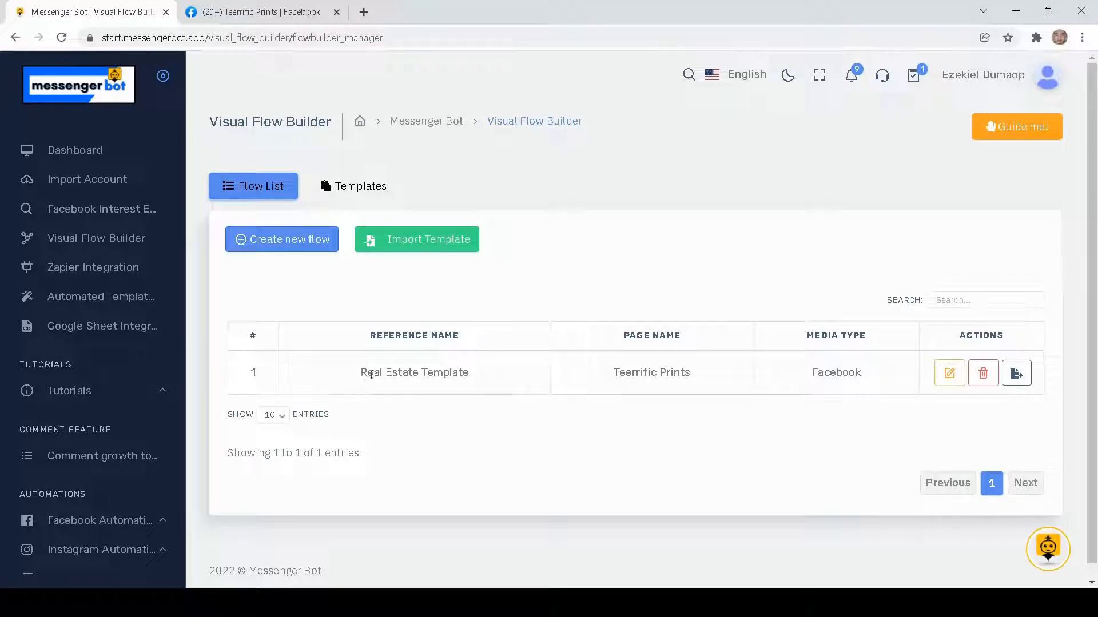
- Examine the Real Estate Template entry in the flow list and its export-as-template option, declining the export
drag(365, 372, 1058, 373)
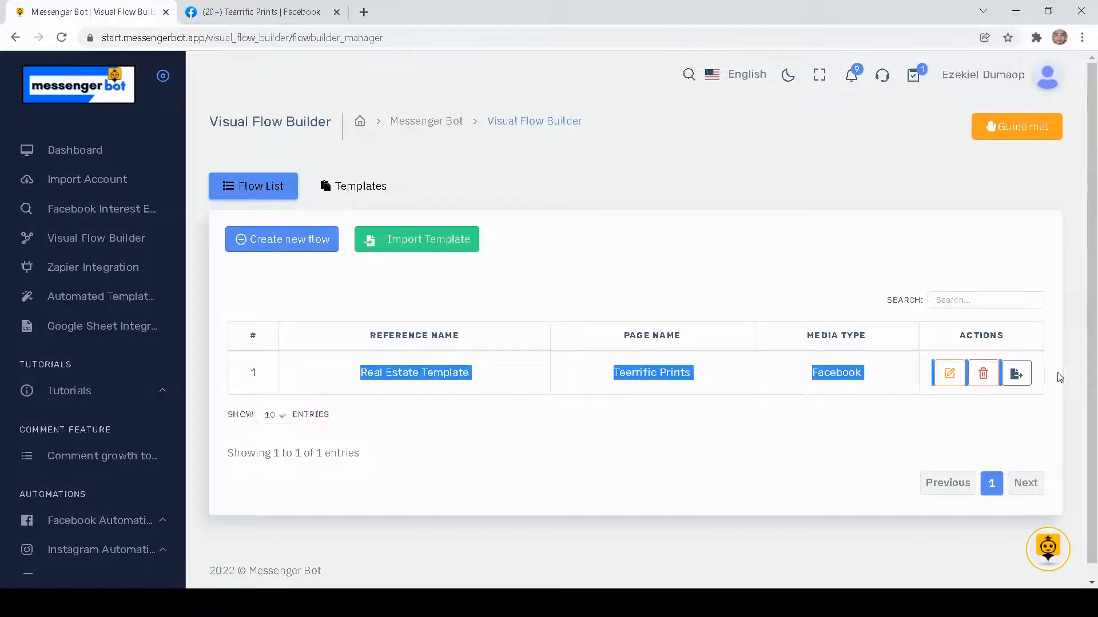
drag(912, 355, 875, 385)
click(964, 413)
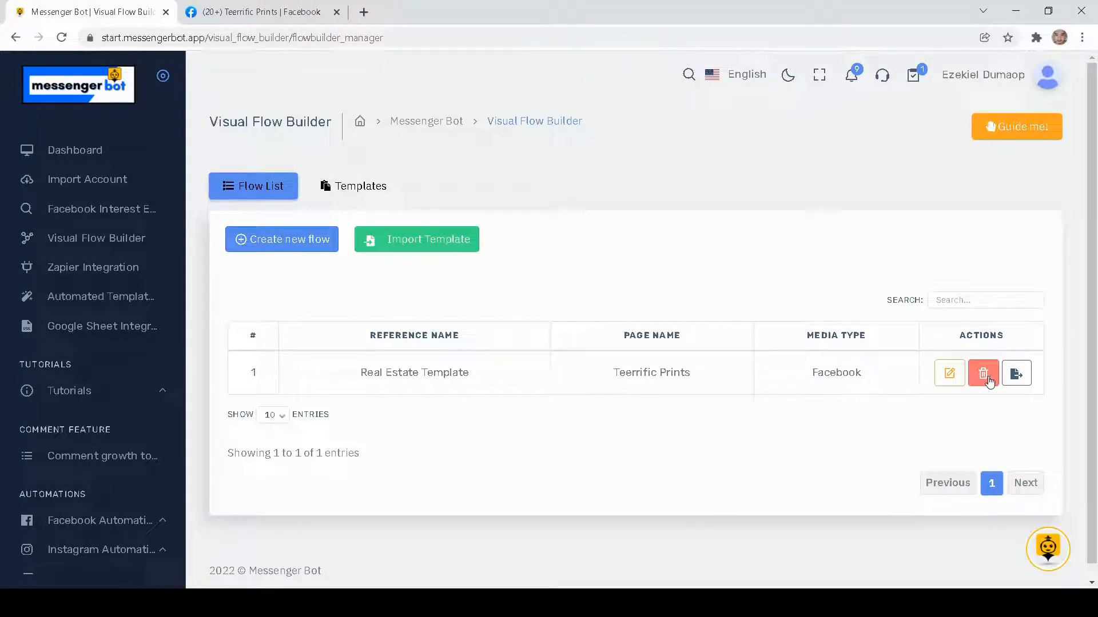
click(1017, 375)
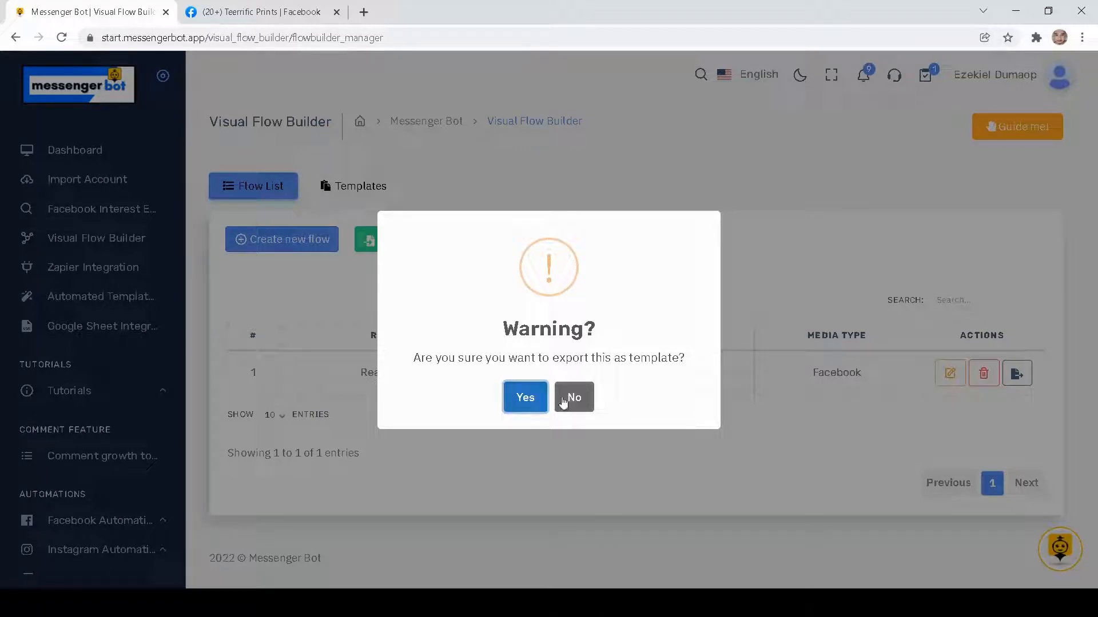
click(591, 406)
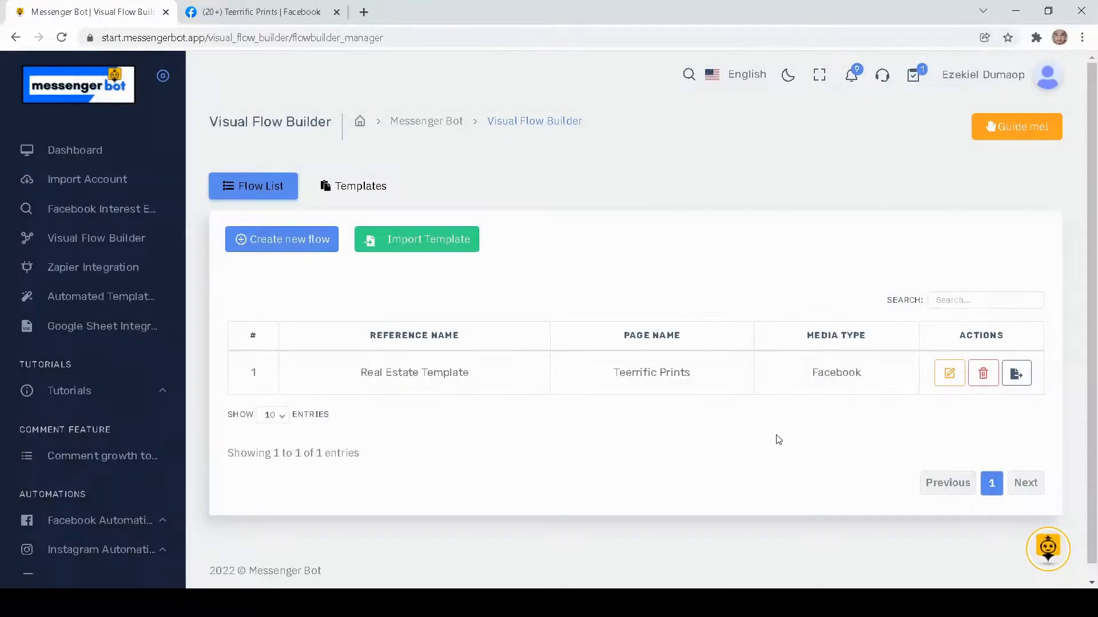
drag(777, 437, 750, 436)
click(647, 426)
- Switch to the Teerrific Prints page on Facebook and change the interaction identity from the page to the personal profile
click(256, 14)
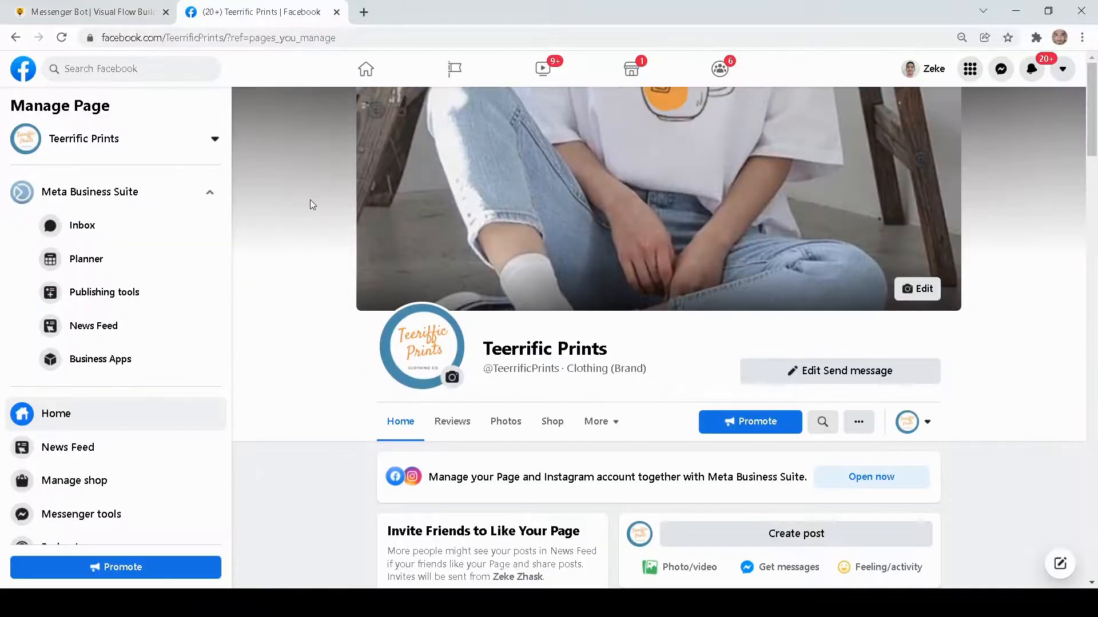
scroll(310, 202, down, 6)
scroll(310, 202, up, 6)
scroll(310, 208, down, 3)
scroll(310, 204, up, 3)
scroll(310, 204, down, 1)
click(927, 351)
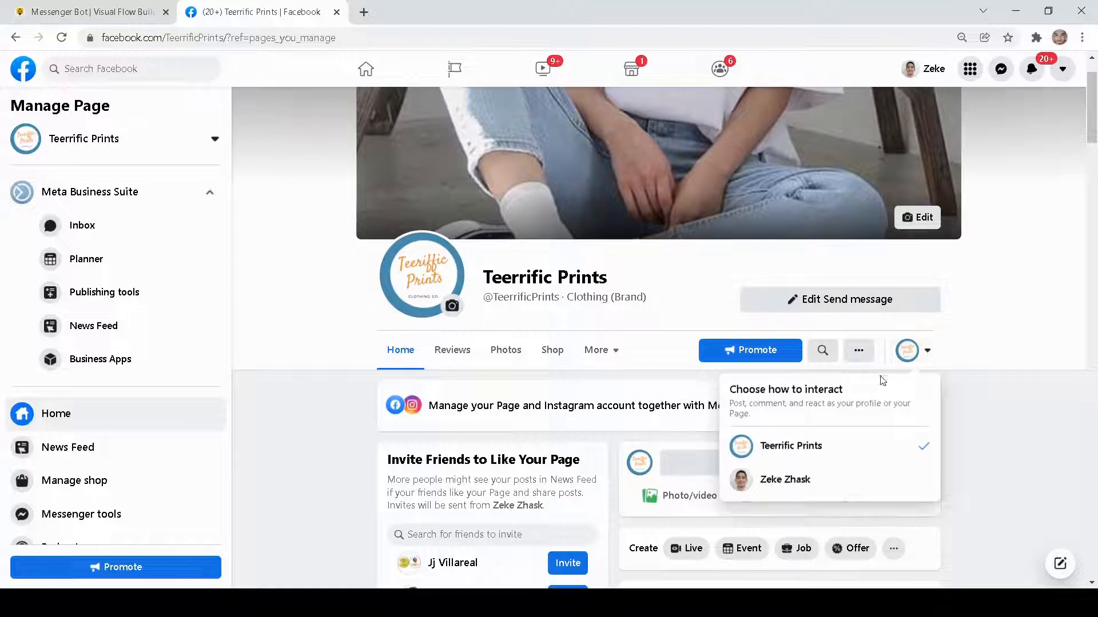
click(775, 491)
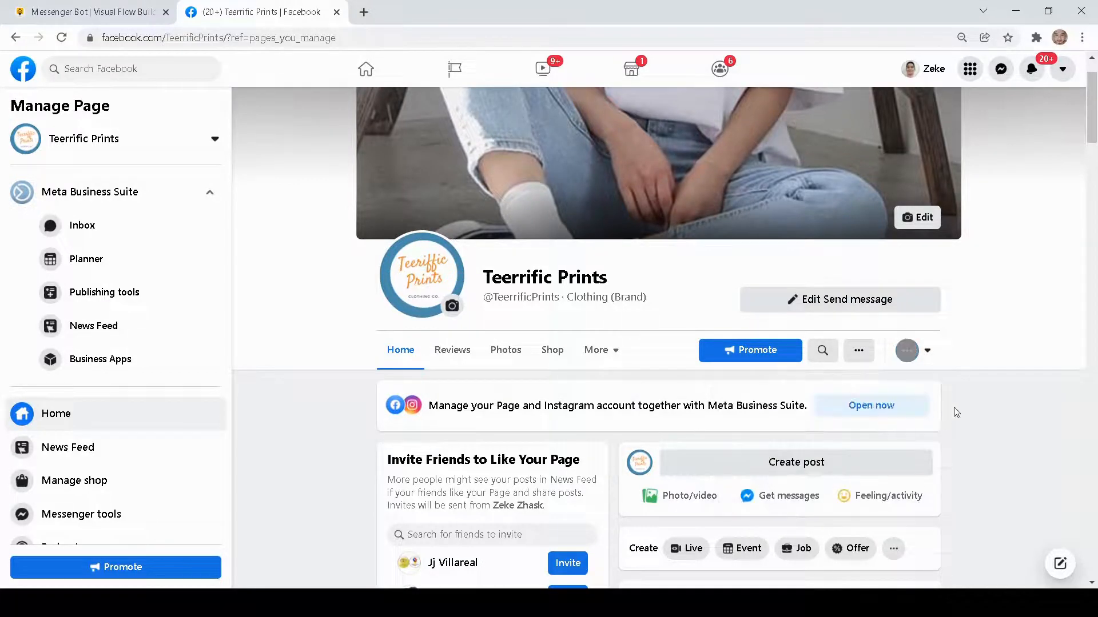
scroll(851, 343, down, 2)
scroll(851, 343, up, 3)
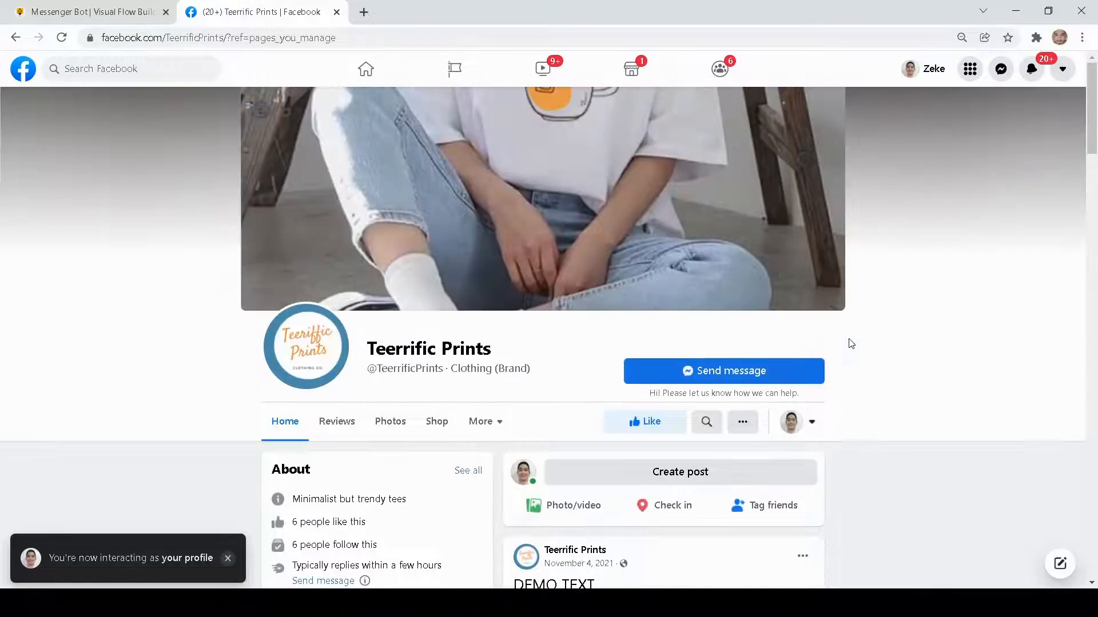
- Open a message chat with the Teerrific Prints page and start the bot with Get Started
scroll(904, 360, down, 2)
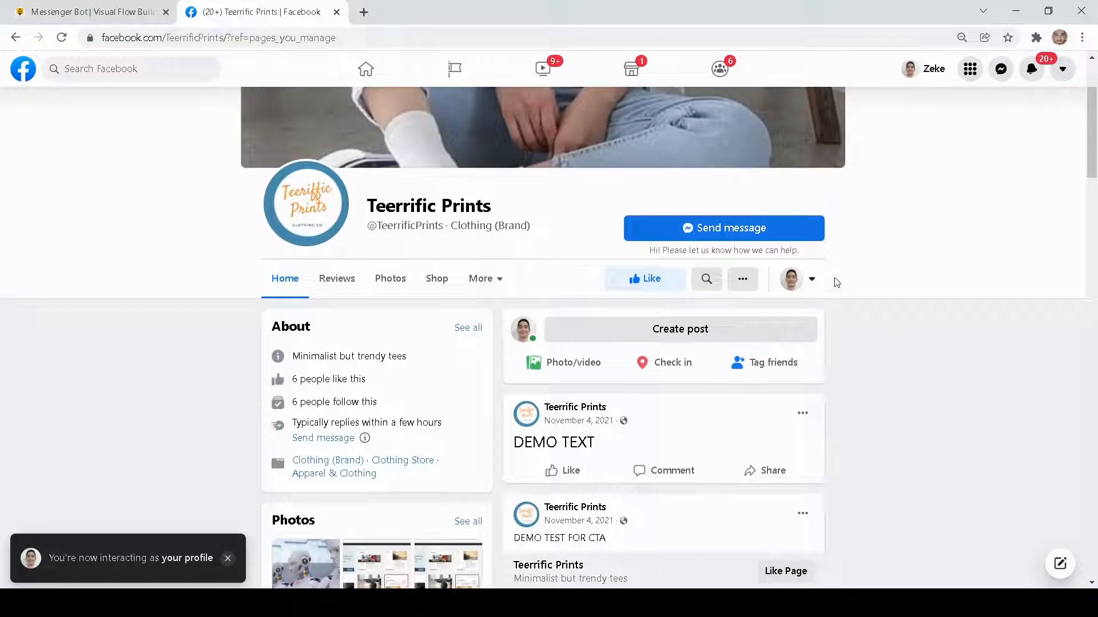
click(718, 232)
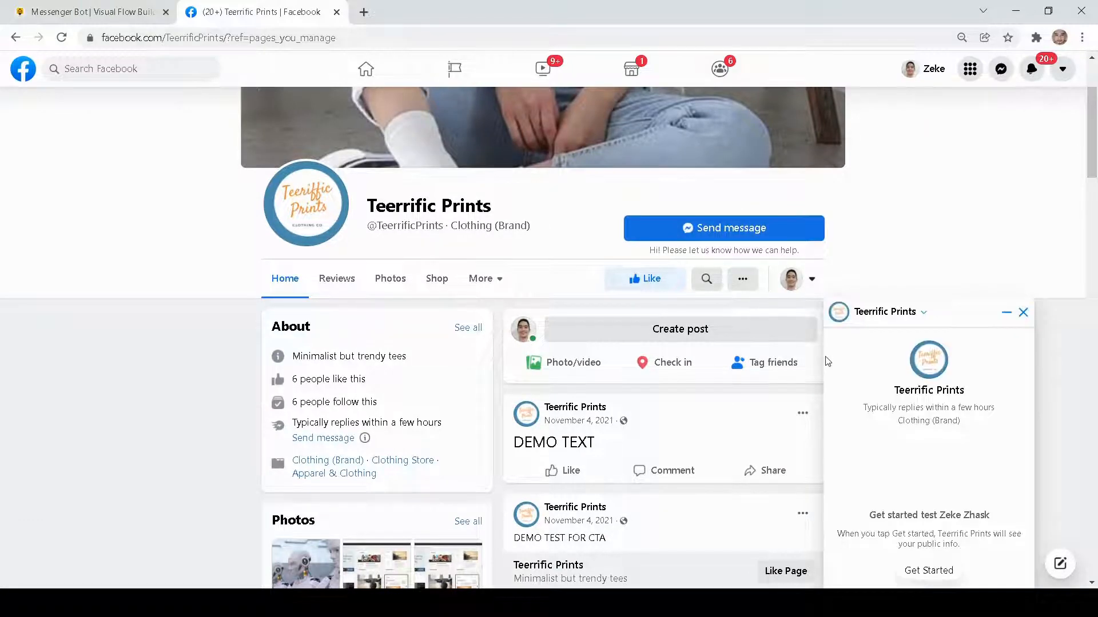
scroll(863, 376, down, 5)
scroll(884, 383, up, 5)
drag(871, 516, 976, 555)
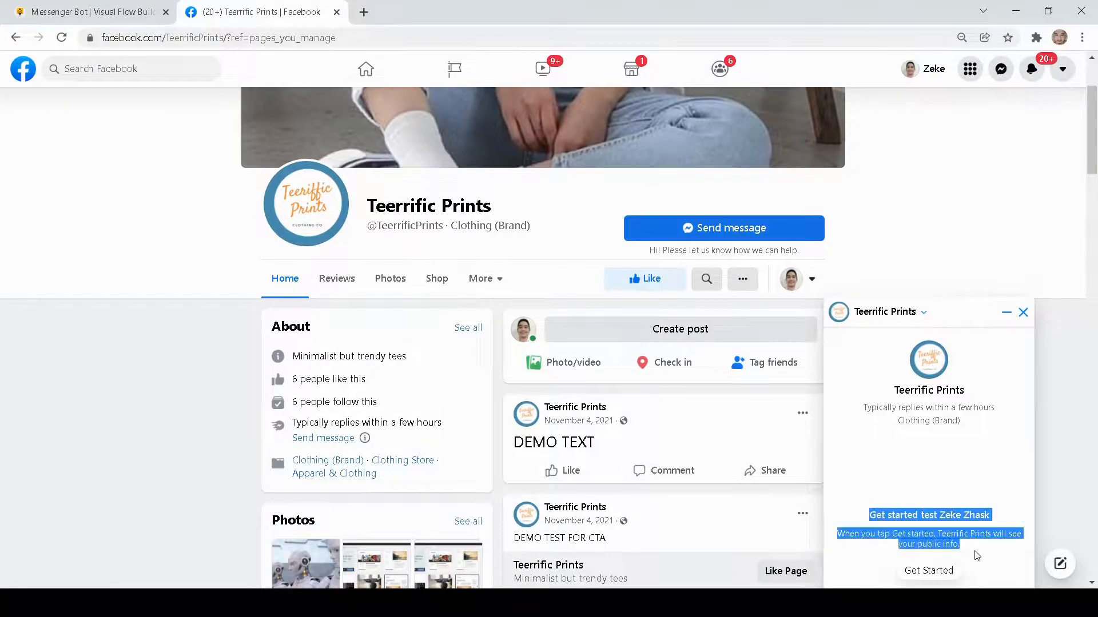
click(925, 571)
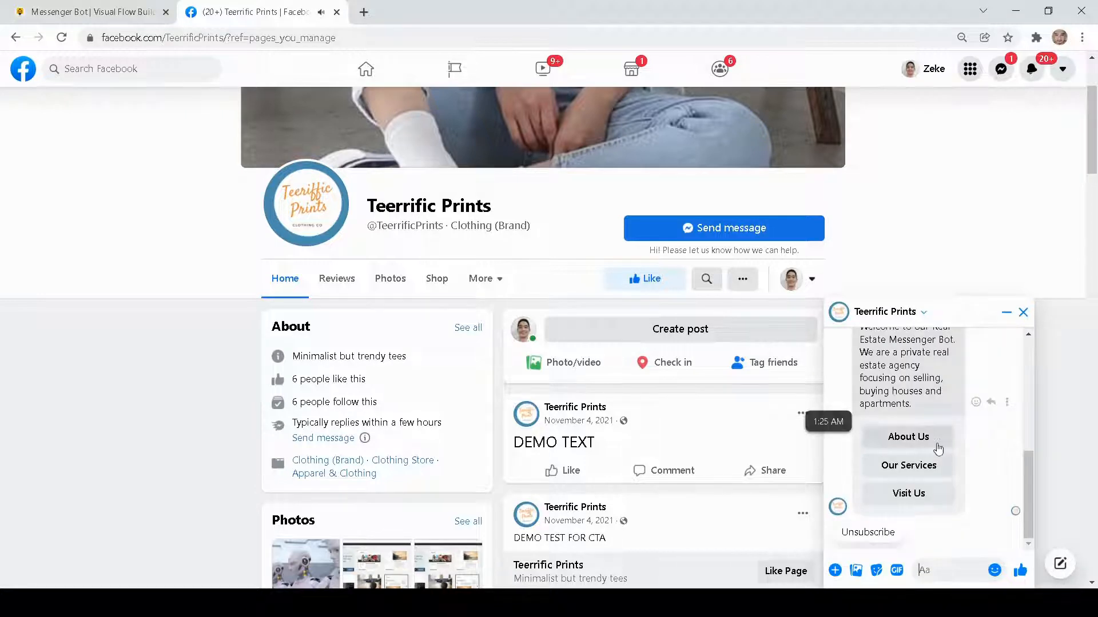
- Read the bot's welcome message, and choose Our Services followed by Rent Property in the chat
scroll(934, 446, up, 5)
scroll(936, 452, down, 5)
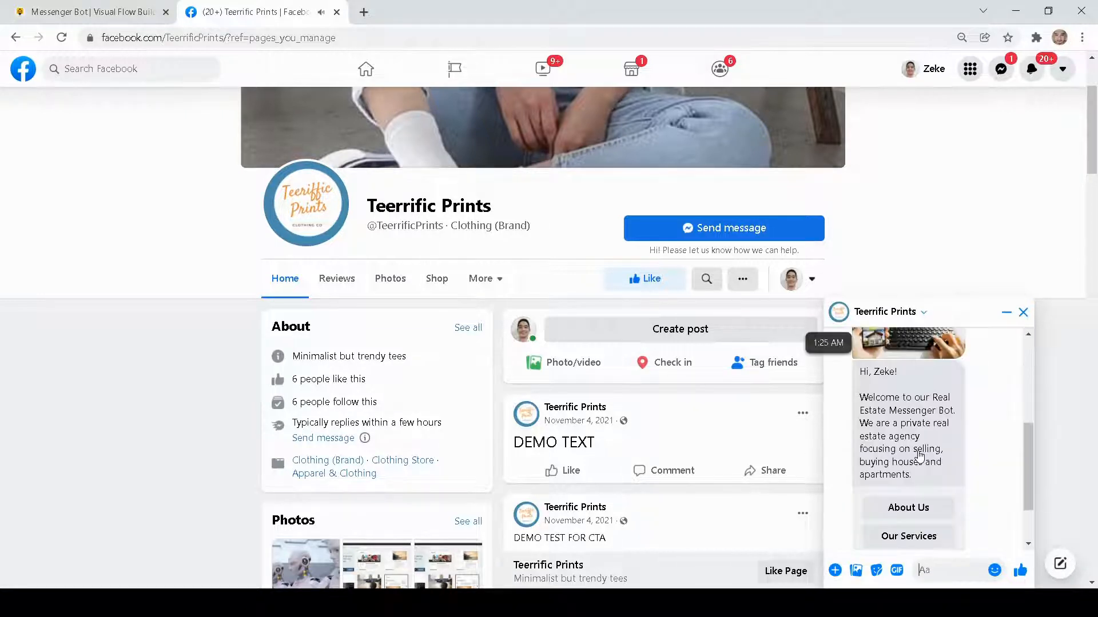
scroll(934, 440, up, 5)
scroll(934, 434, down, 5)
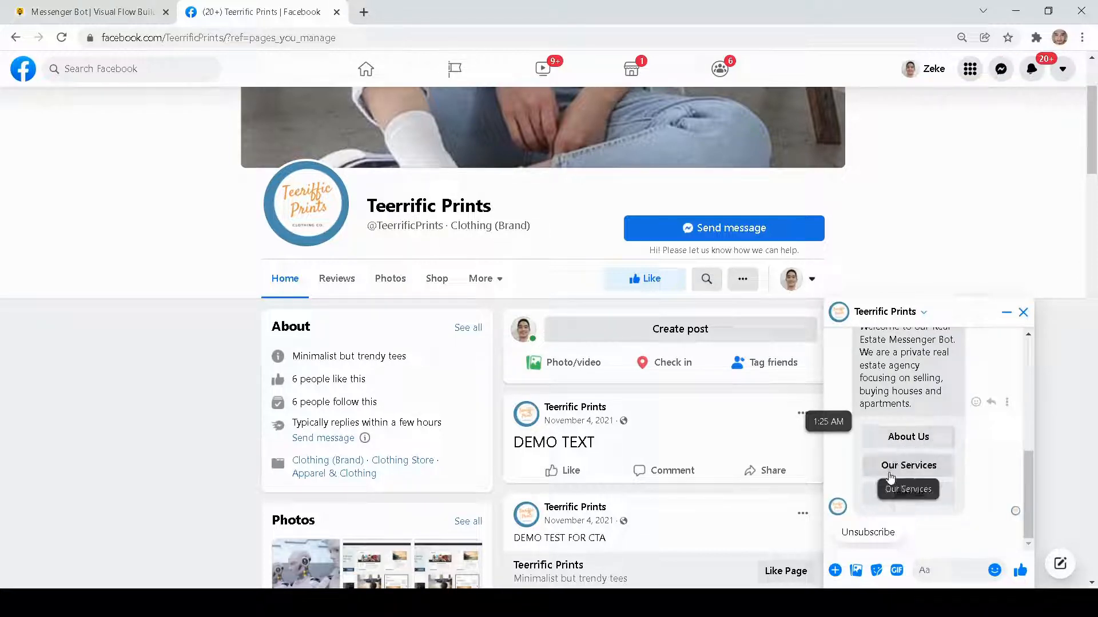
click(908, 466)
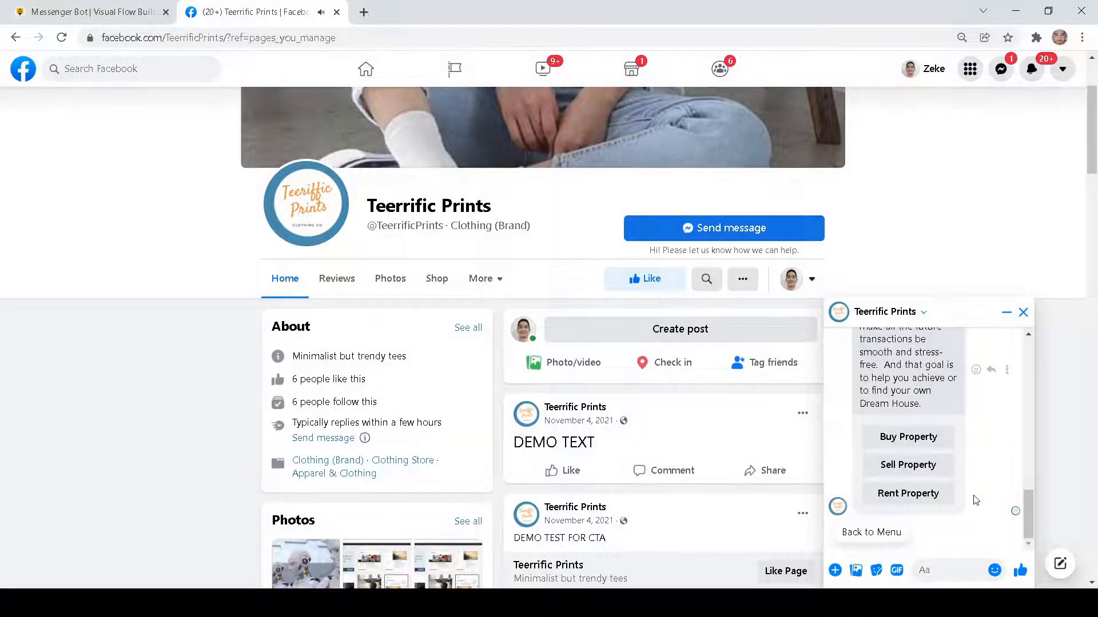
click(903, 495)
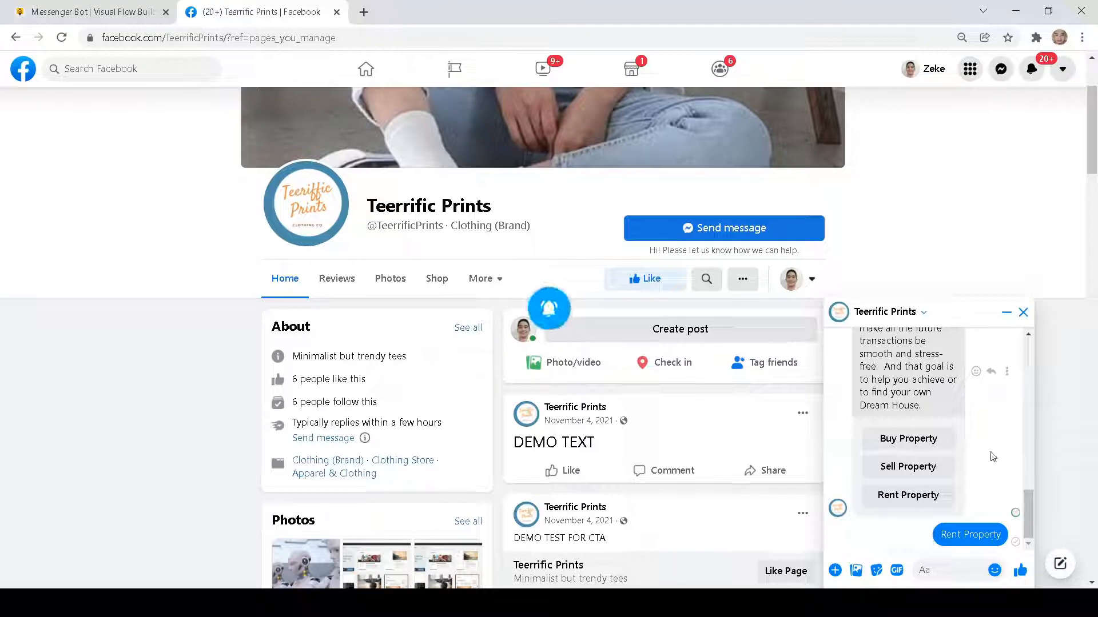
- Read through the bot's rental replies and choose Schedule Appointment on the Houses card
scroll(993, 458, up, 4)
scroll(993, 458, down, 4)
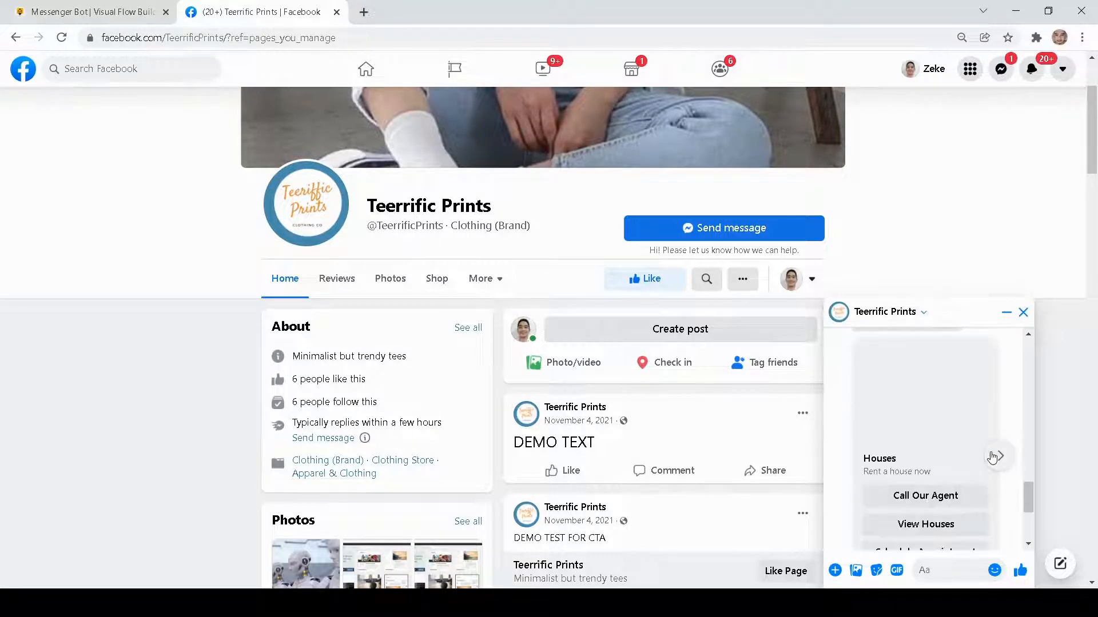
scroll(992, 456, up, 10)
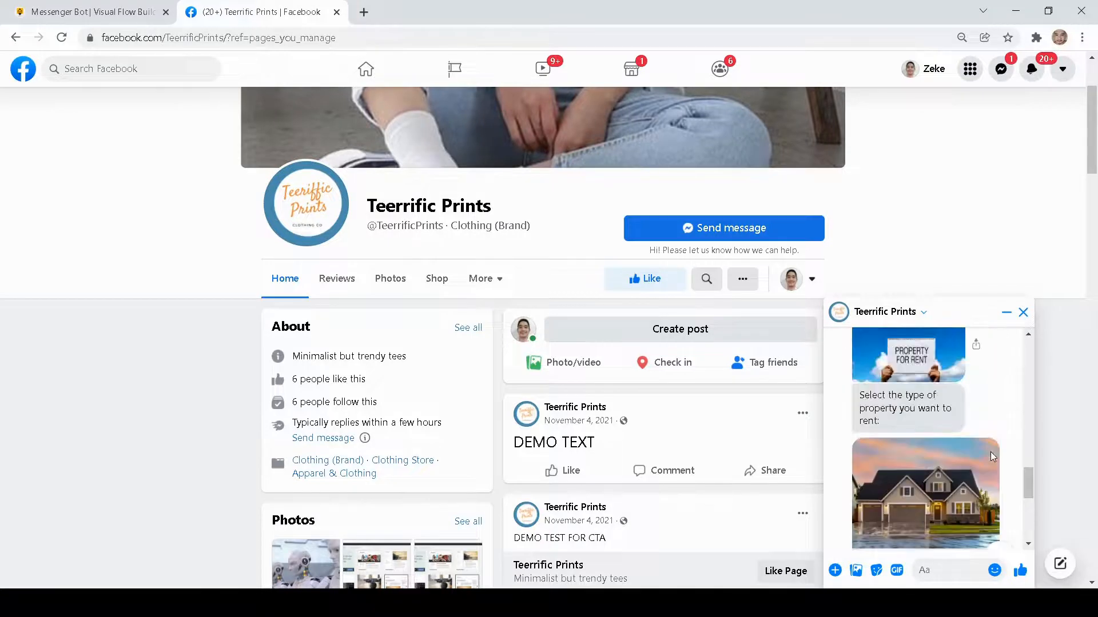
scroll(993, 456, down, 3)
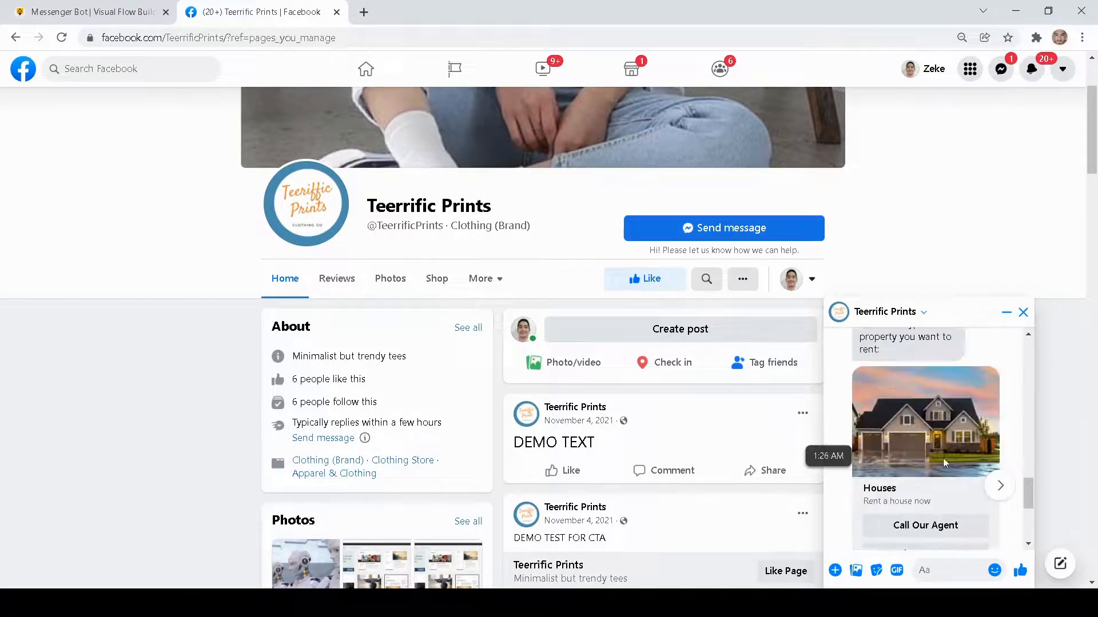
scroll(942, 458, up, 2)
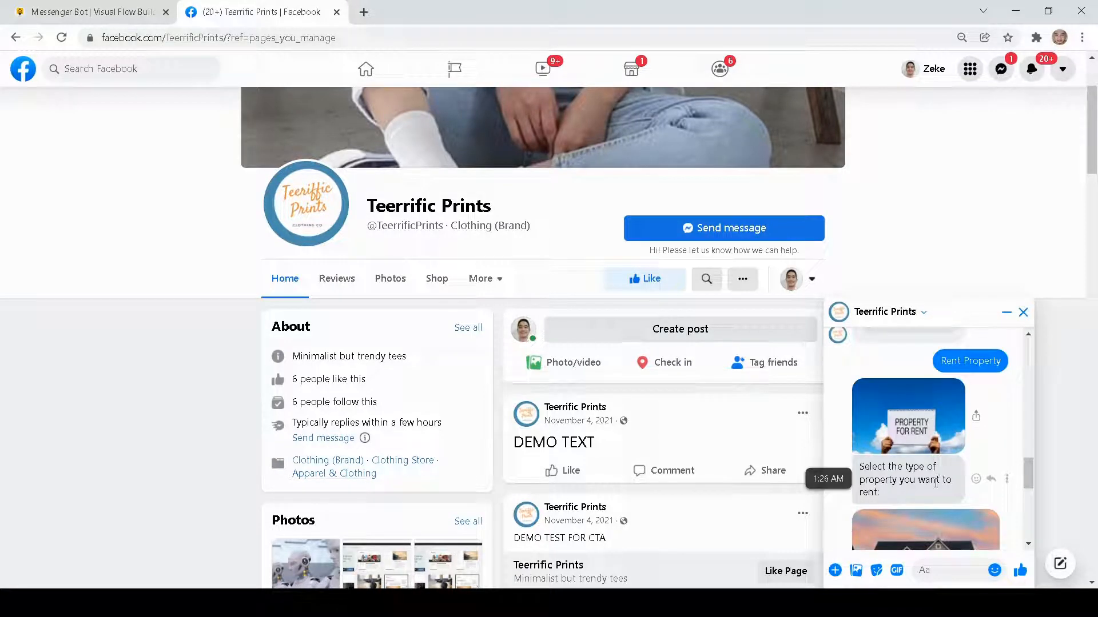
scroll(935, 483, down, 6)
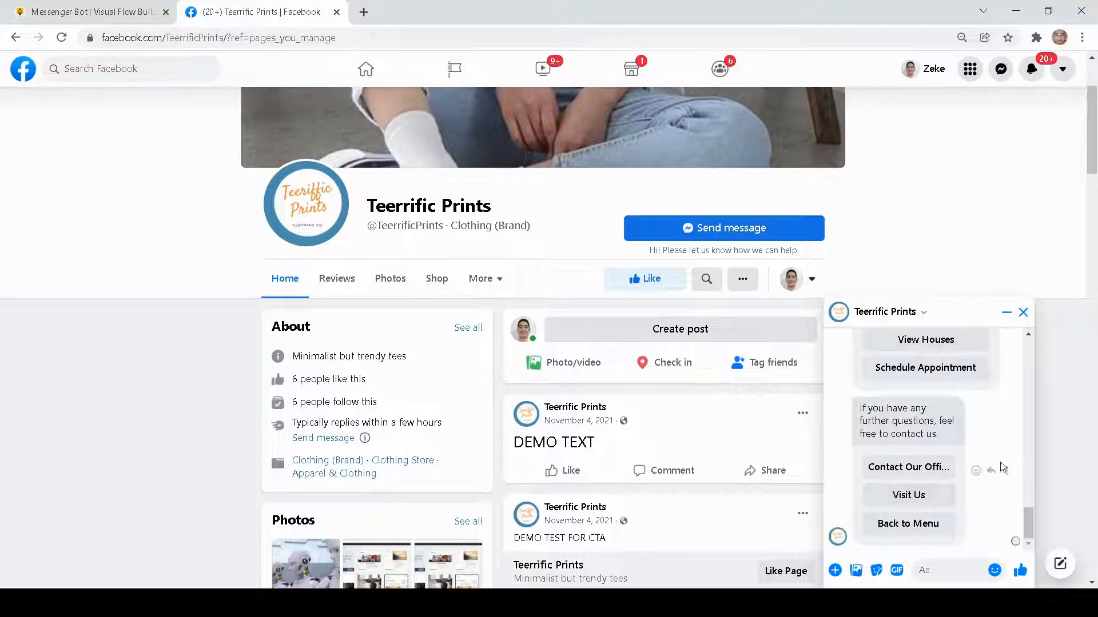
scroll(1002, 467, up, 1)
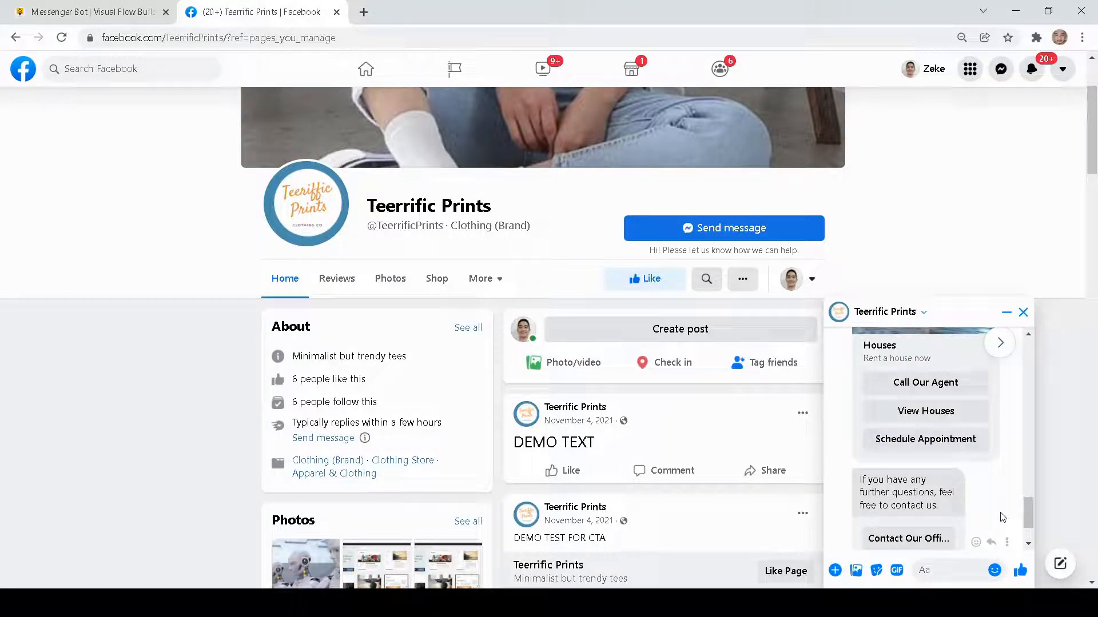
click(947, 447)
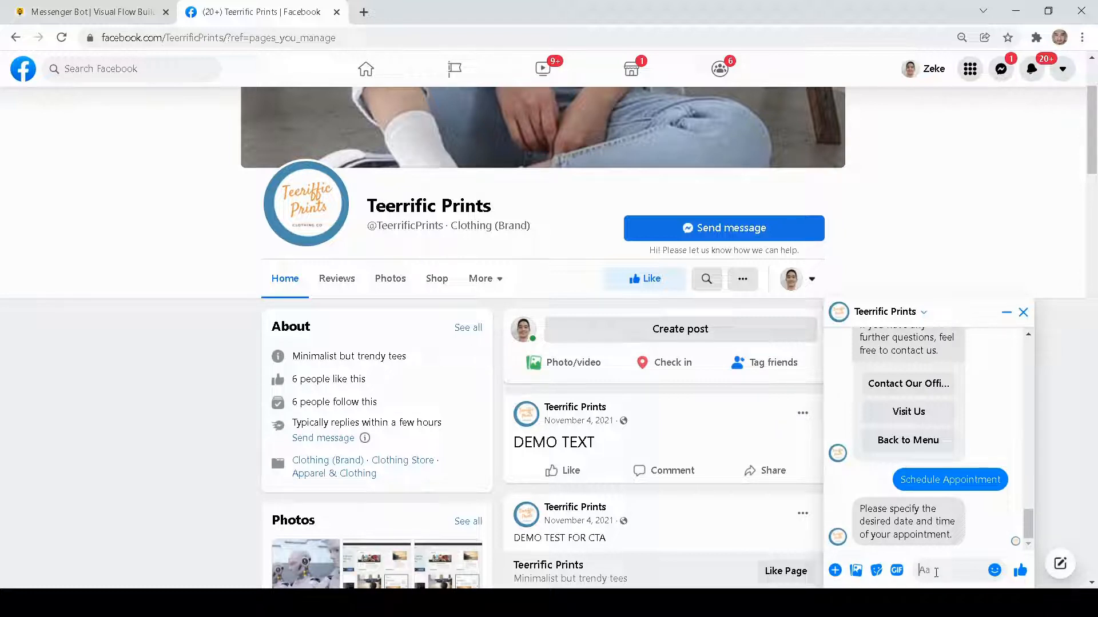
- Send "Febuary 14 afternoon" as the desired appointment date and time
text(Febua)
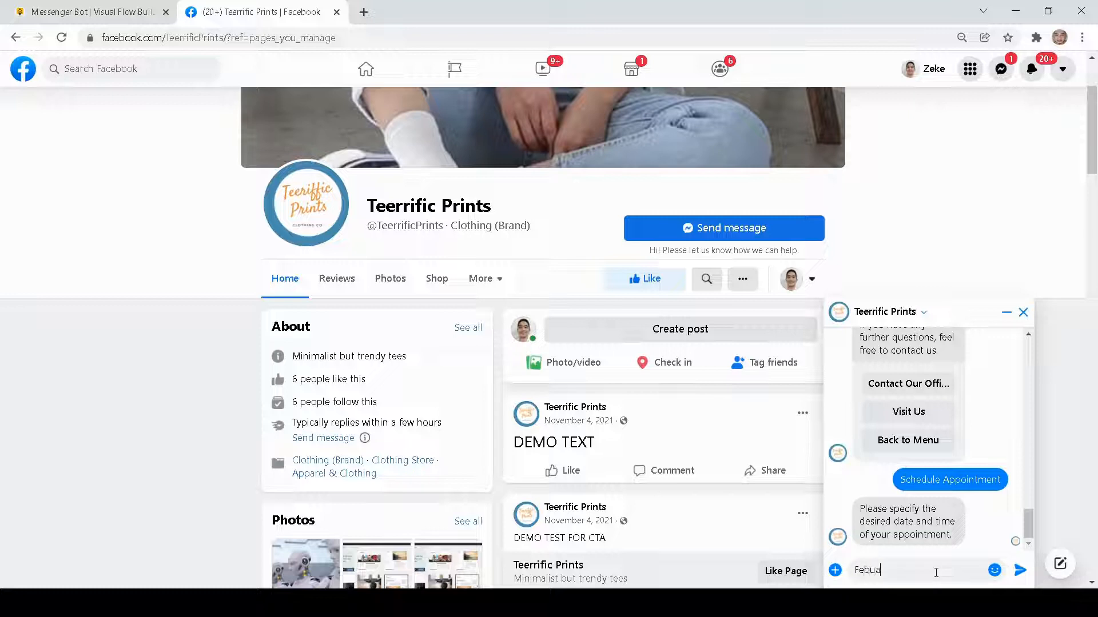
text(ry 14 afternoon)
click(1019, 570)
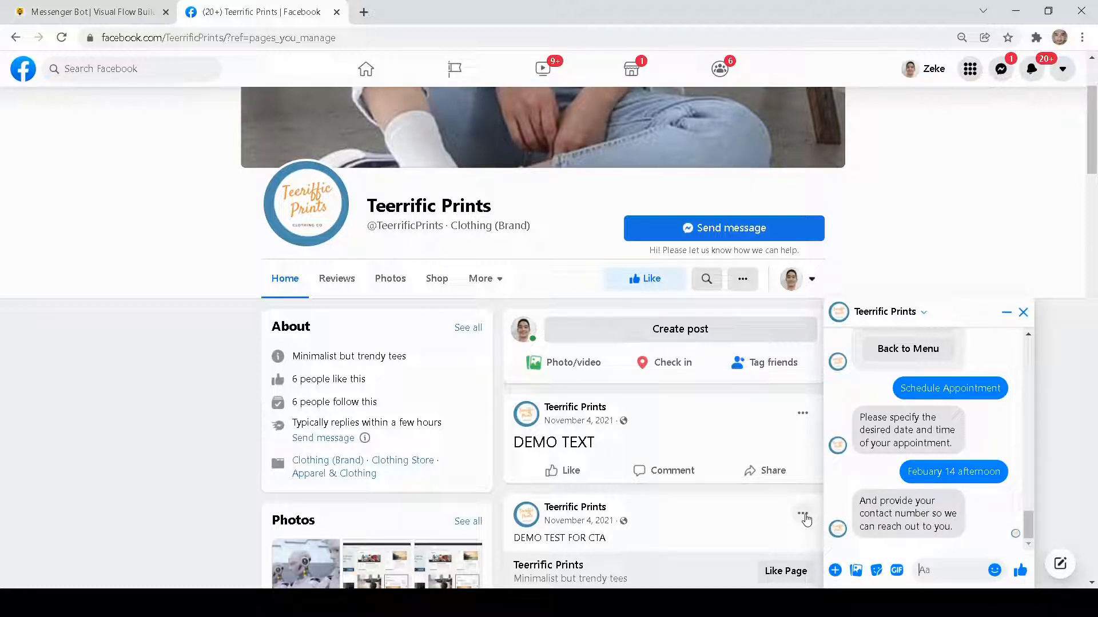
- Send the contact number and e-mail address the bot asks for, and review the appointment conversation
text(9999999)
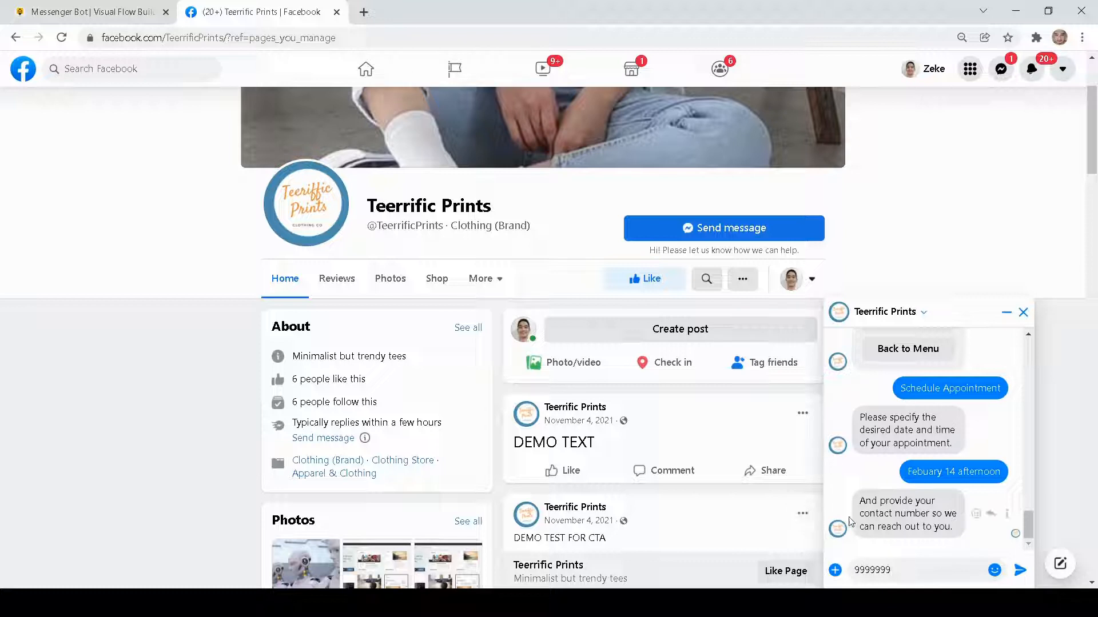
click(1020, 570)
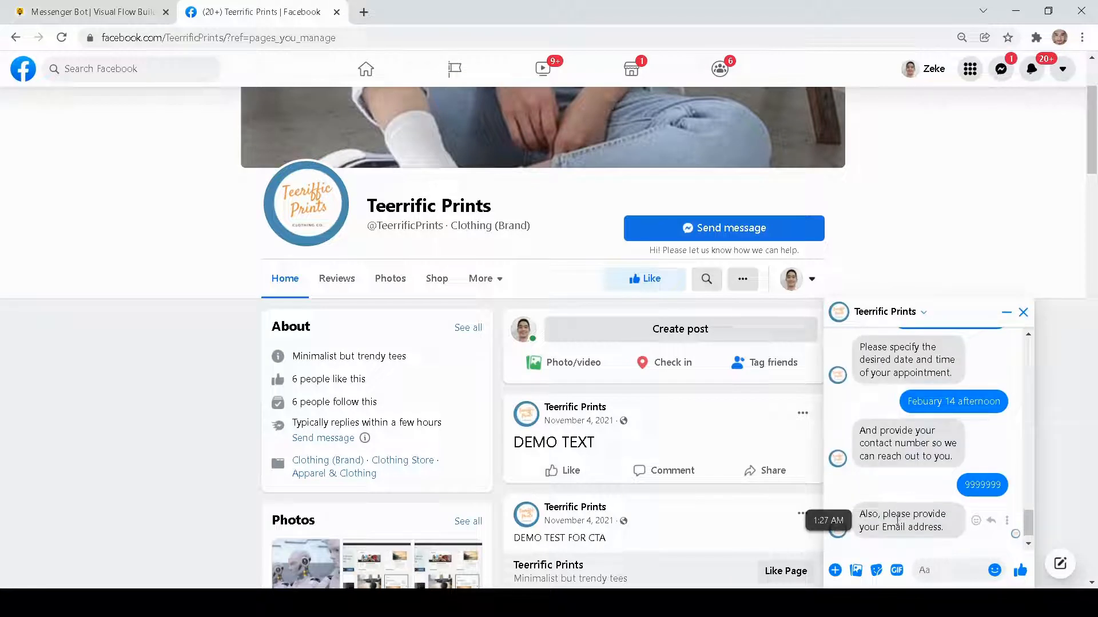
click(934, 572)
key(ctrl+v)
key(Return)
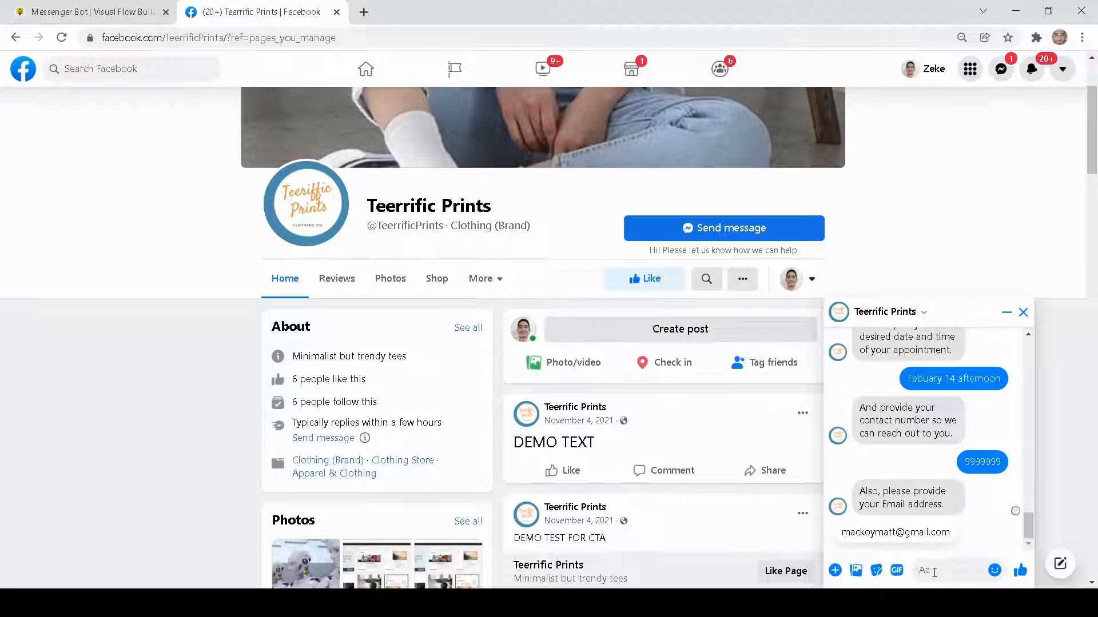
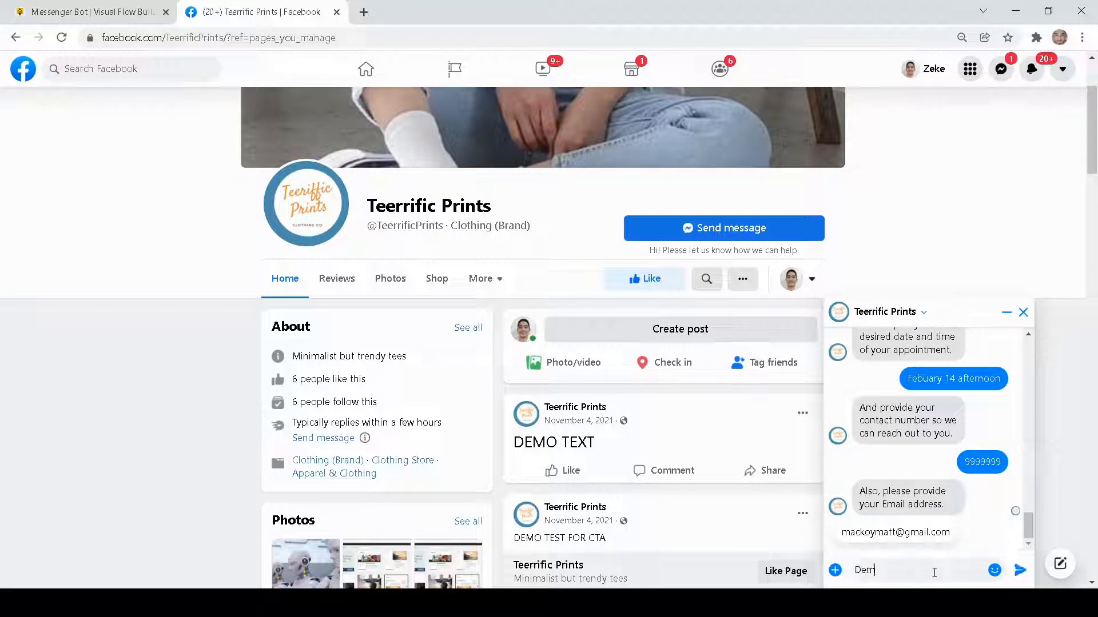
key(Return)
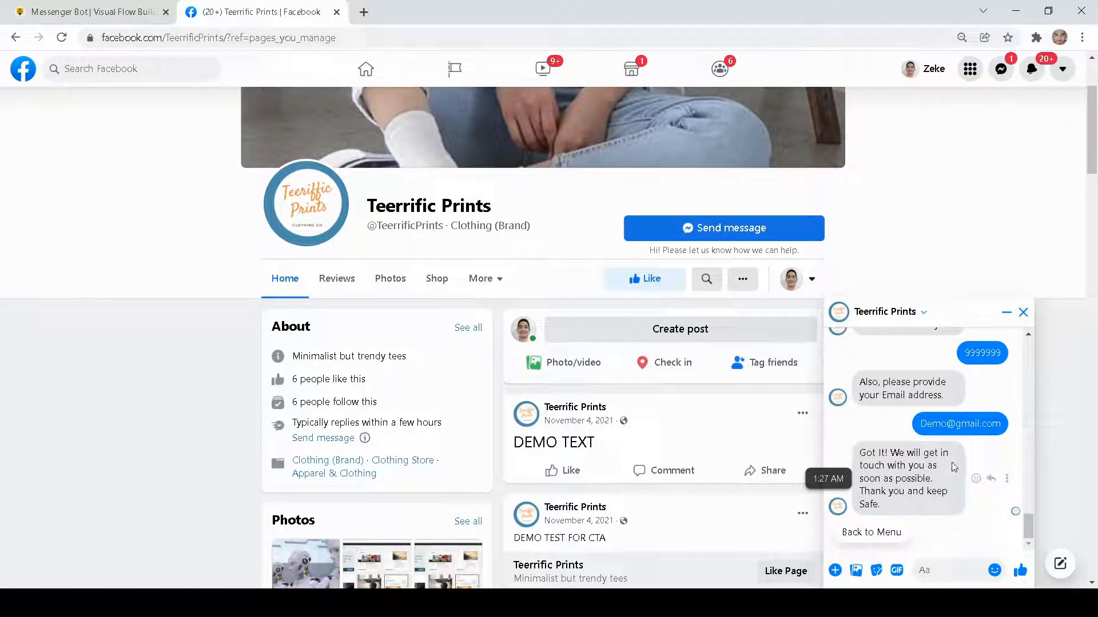
scroll(952, 466, up, 3)
scroll(990, 430, down, 3)
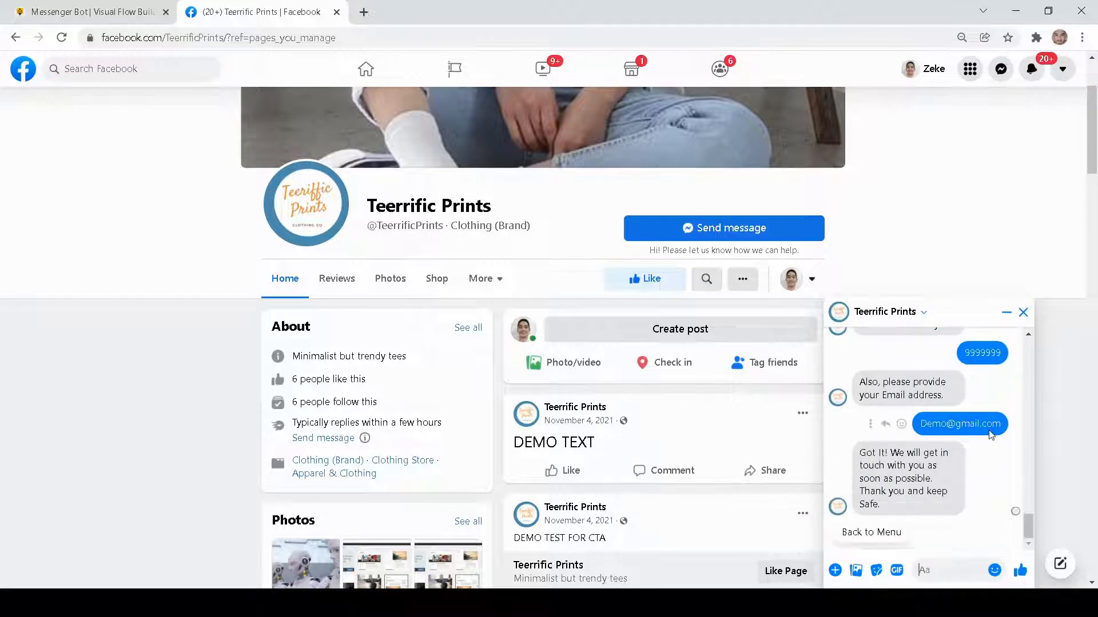
scroll(972, 474, up, 2)
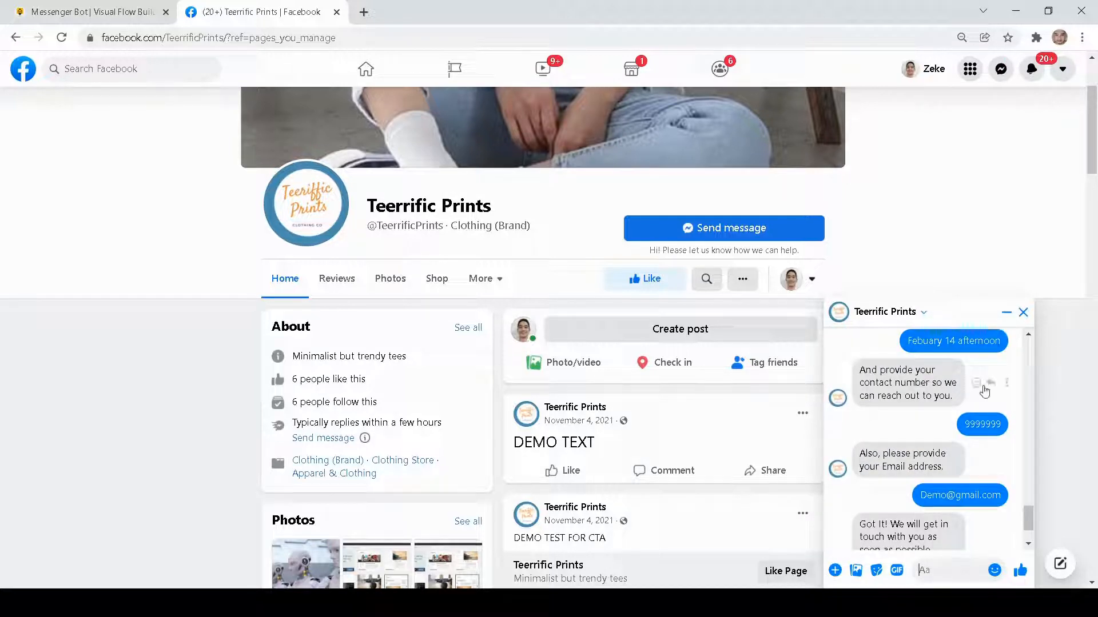
- Recheck the appointment conversation in the chat, and switch to Messenger Bot to open the Subscriber Manager
scroll(969, 456, up, 1)
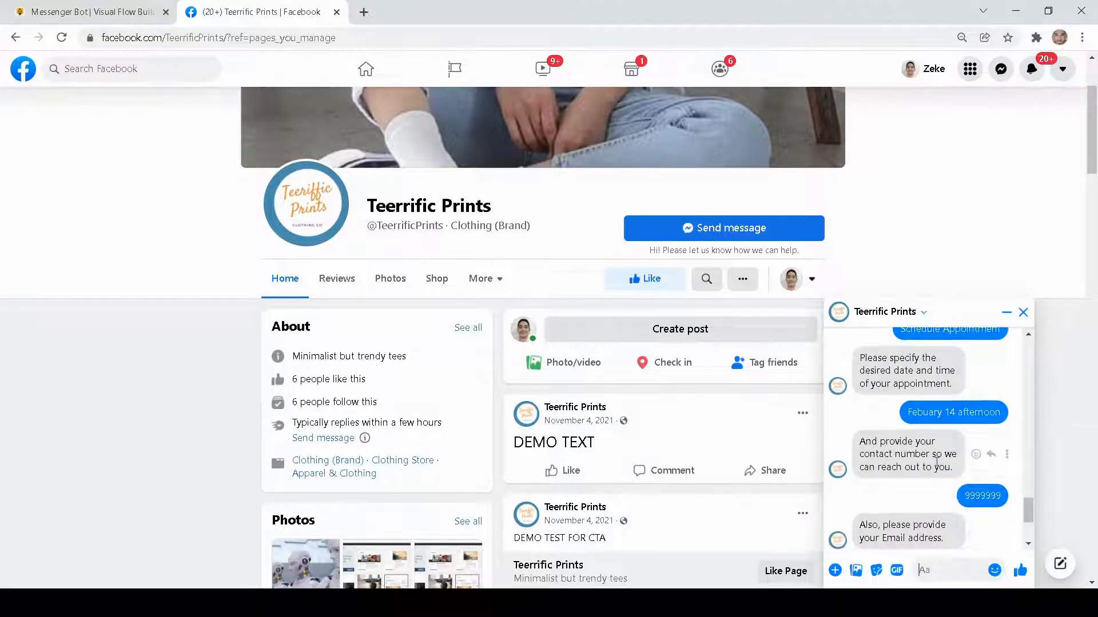
scroll(972, 474, down, 3)
click(113, 13)
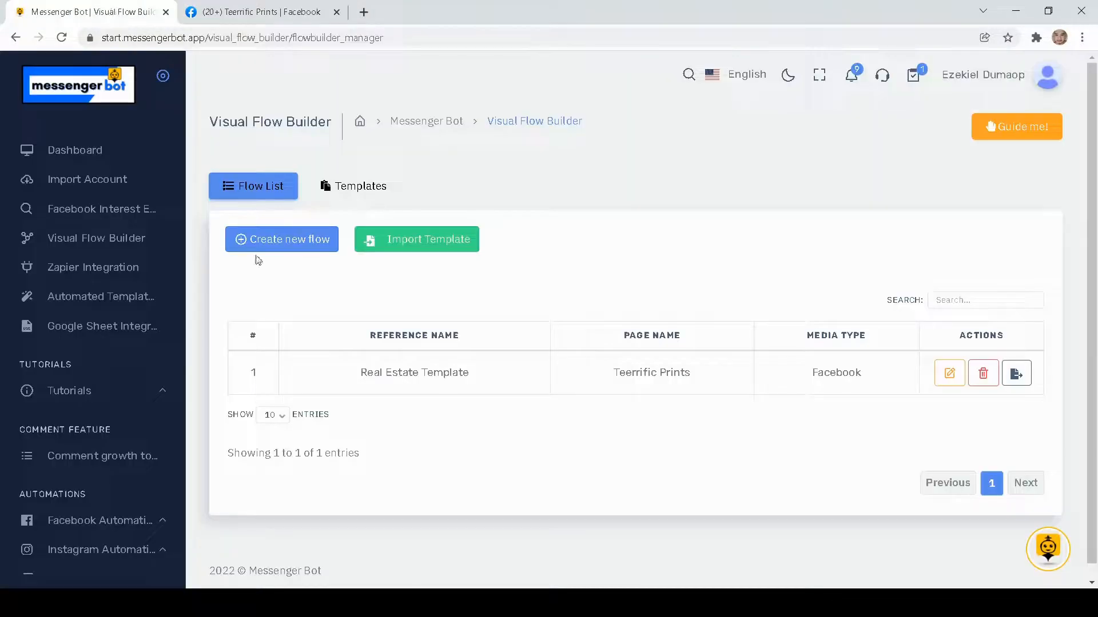
scroll(101, 245, down, 6)
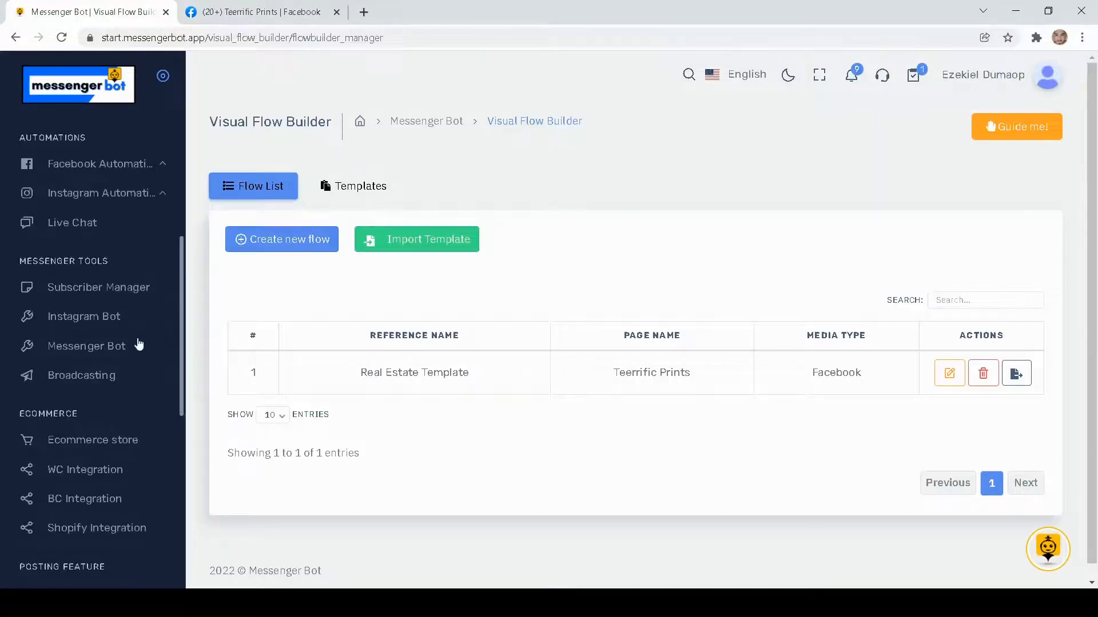
click(107, 289)
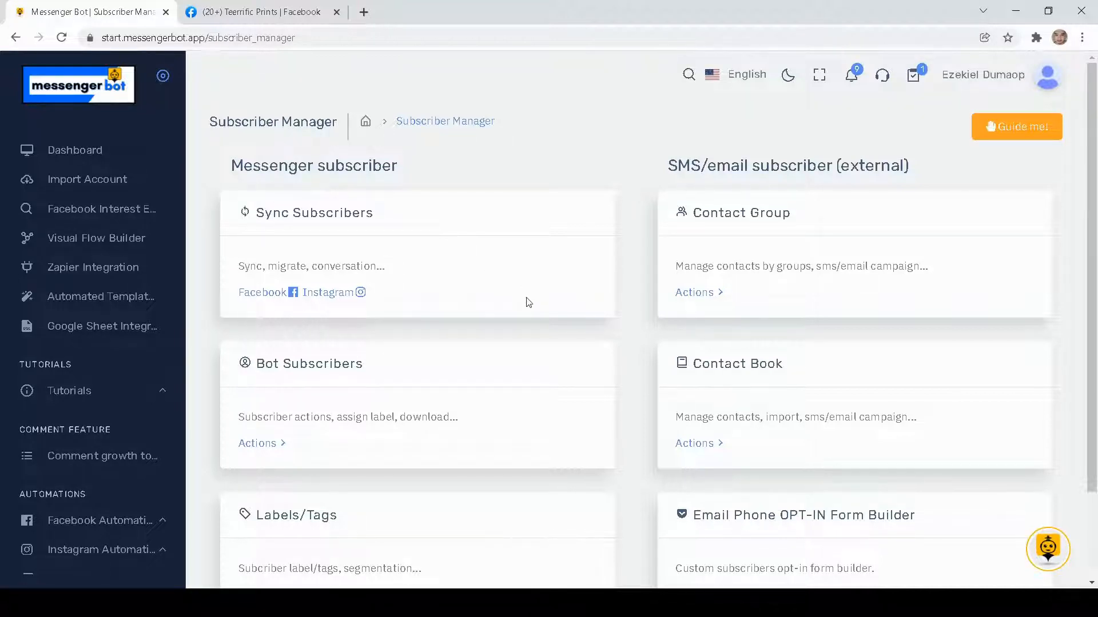
- Look over the Subscriber Manager sections and open the Bot Subscribers list
scroll(581, 284, down, 2)
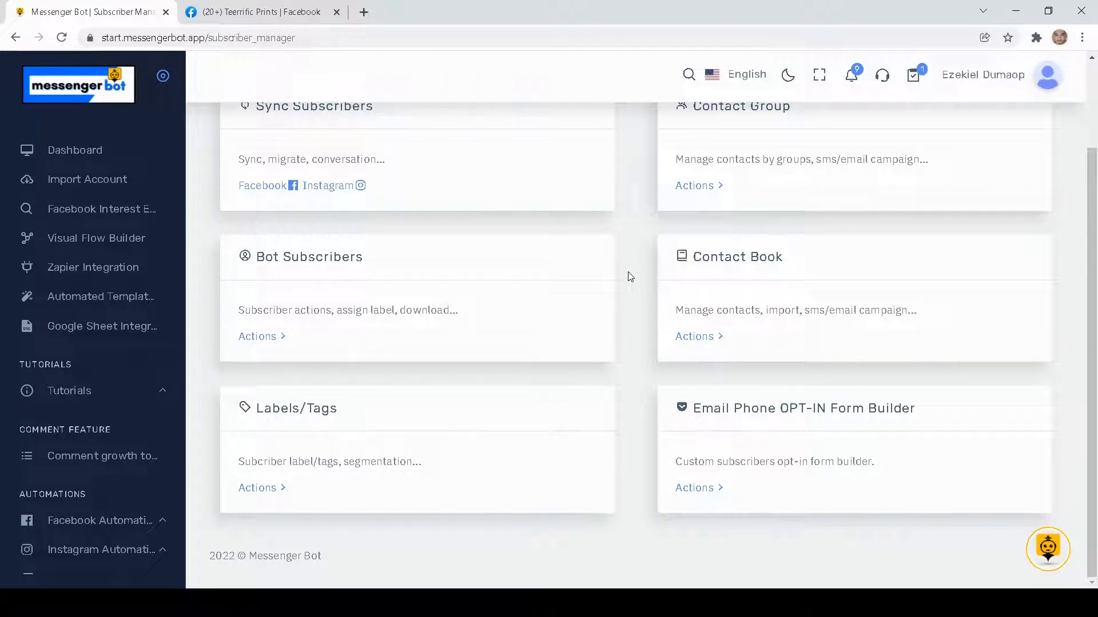
scroll(629, 276, up, 2)
scroll(629, 277, down, 2)
scroll(632, 283, up, 2)
scroll(537, 289, down, 2)
drag(262, 259, 370, 272)
click(243, 336)
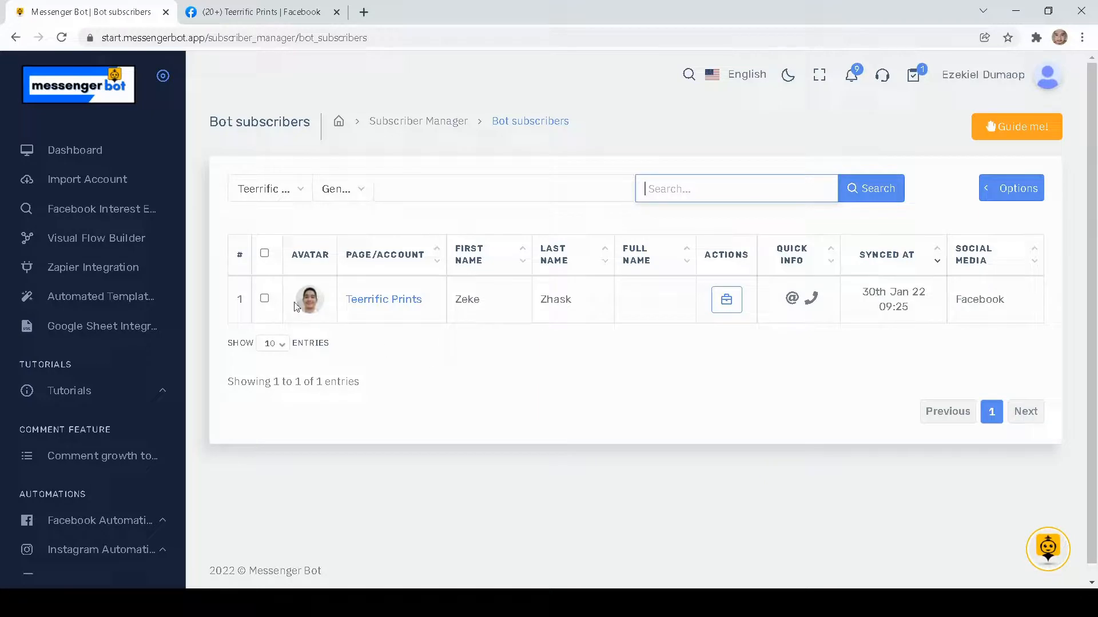
- Open the subscriber actions for the Teerrific Prints subscriber and review the contact details in the subscriber data
mouse_move(244, 296)
mouse_down()
mouse_move(433, 334)
mouse_move(961, 323)
mouse_move(1017, 311)
mouse_move(774, 272)
mouse_move(256, 295)
mouse_up()
click(809, 348)
click(461, 396)
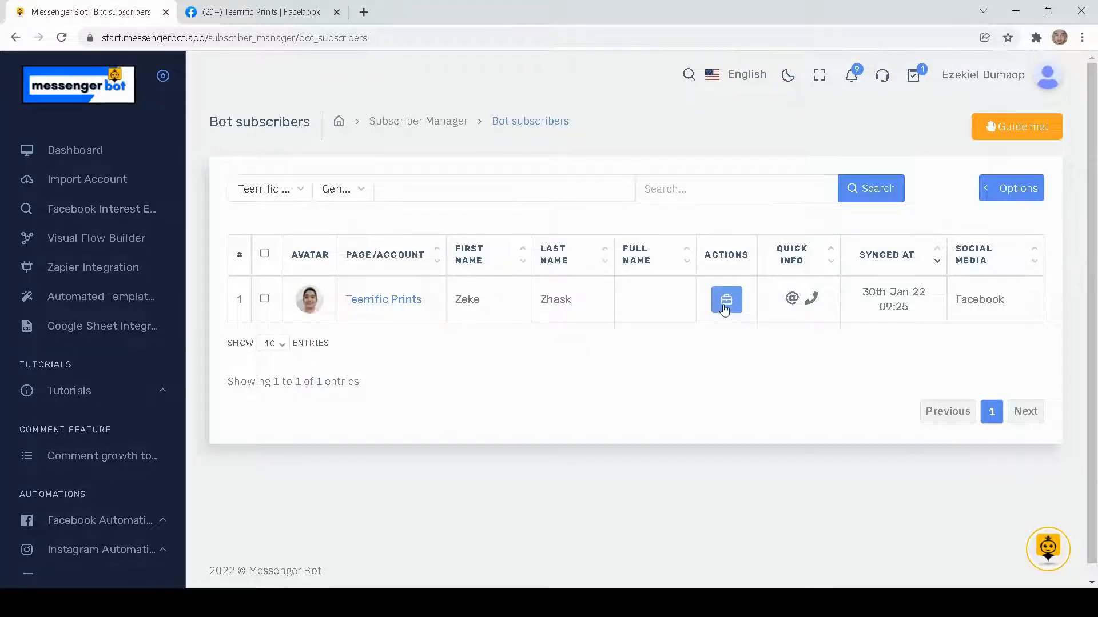
click(727, 302)
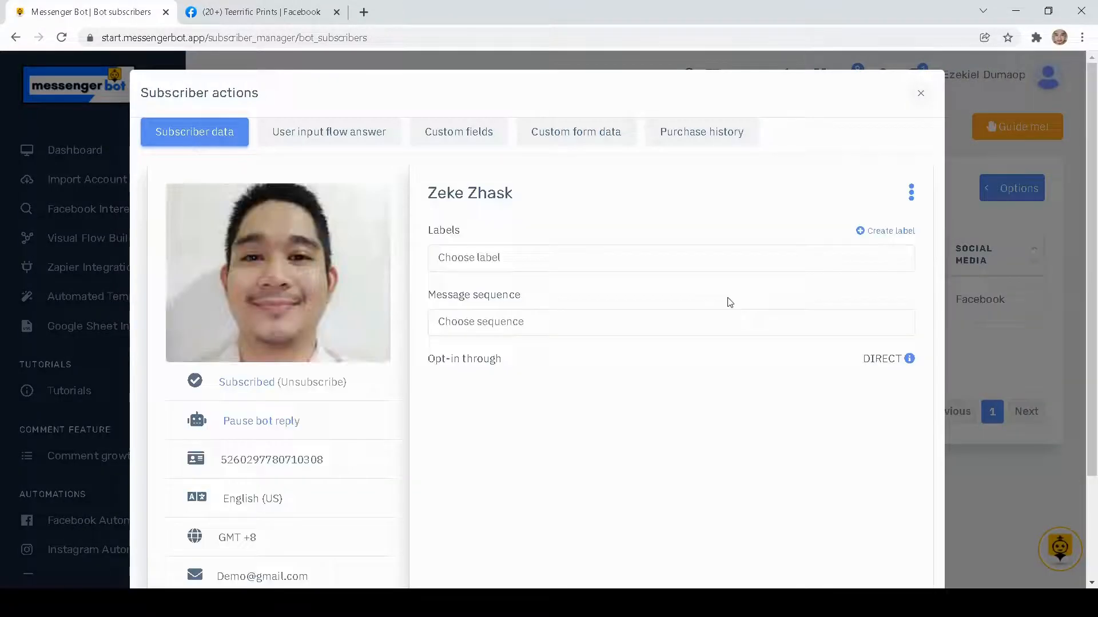
scroll(336, 278, down, 2)
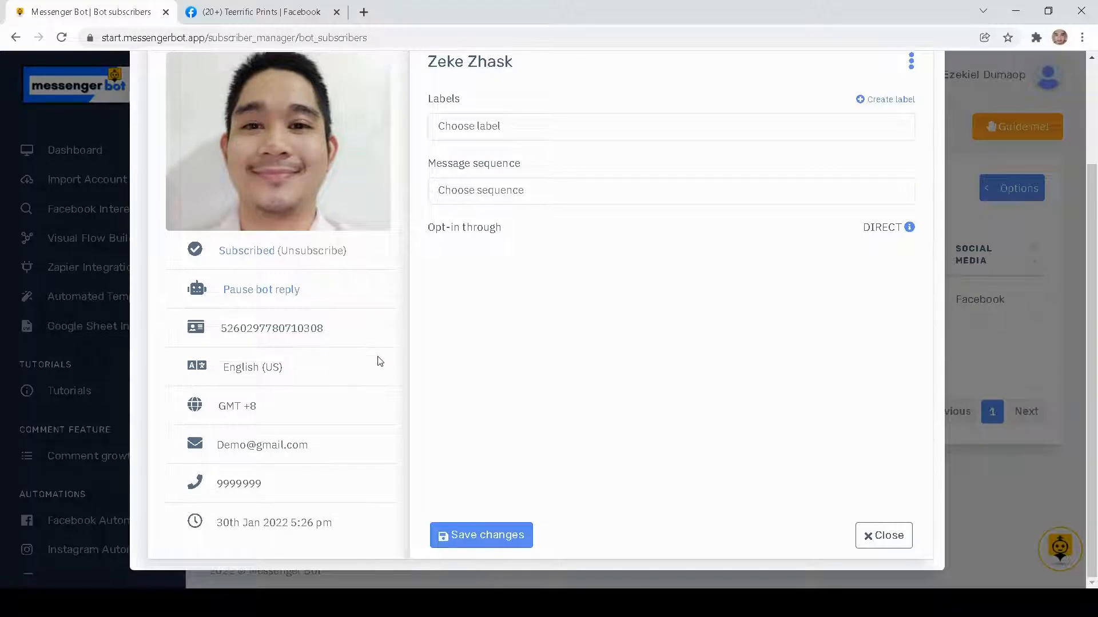
drag(183, 247, 341, 542)
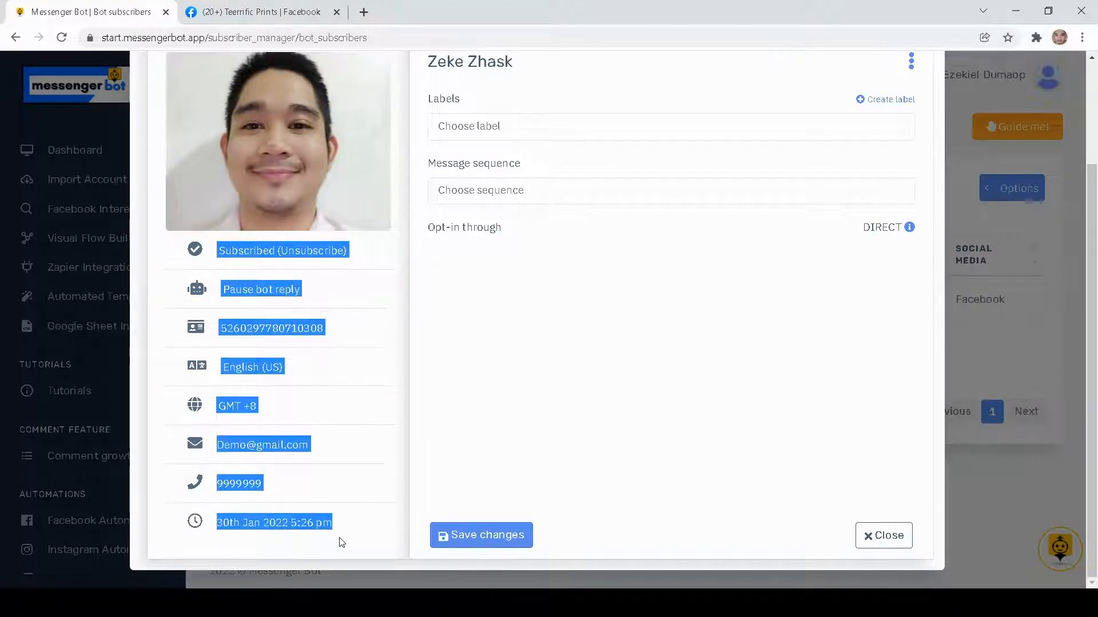
scroll(343, 517, up, 2)
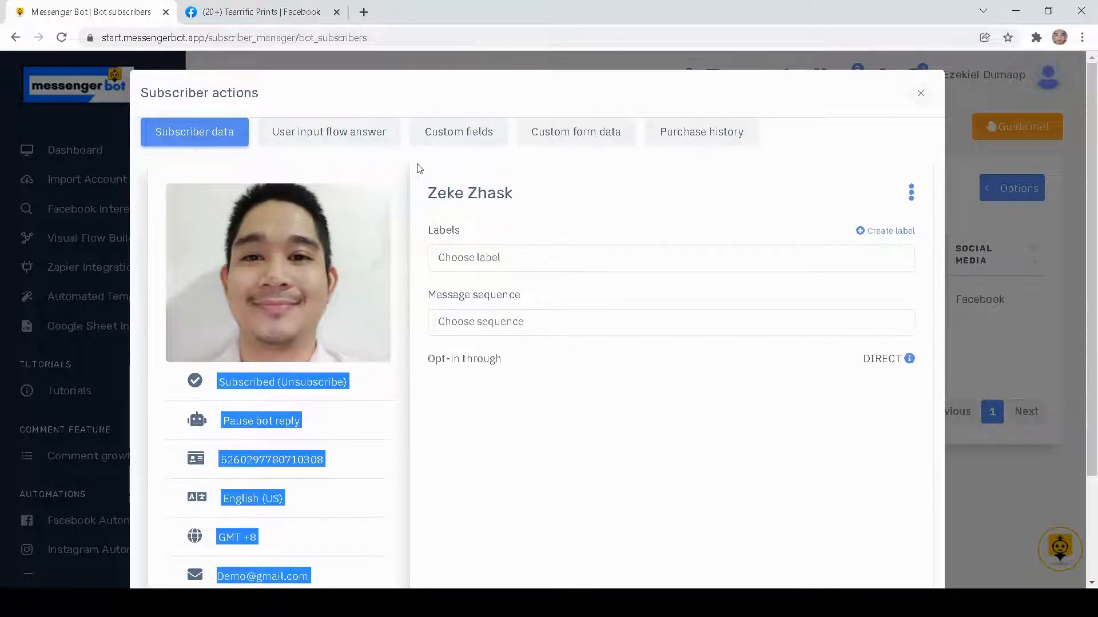
- Review the subscriber's user input flow answers for Real Estate 2-Schedule Appointment, covering date and time, contact number and e-mail
click(332, 135)
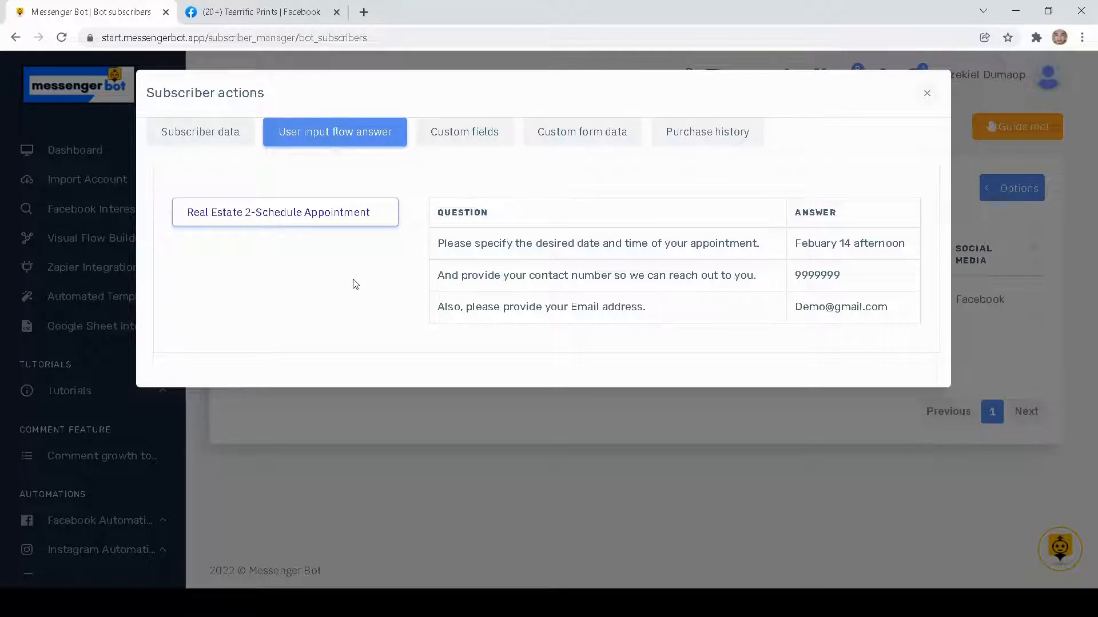
drag(438, 241, 766, 245)
click(825, 257)
drag(910, 251, 809, 231)
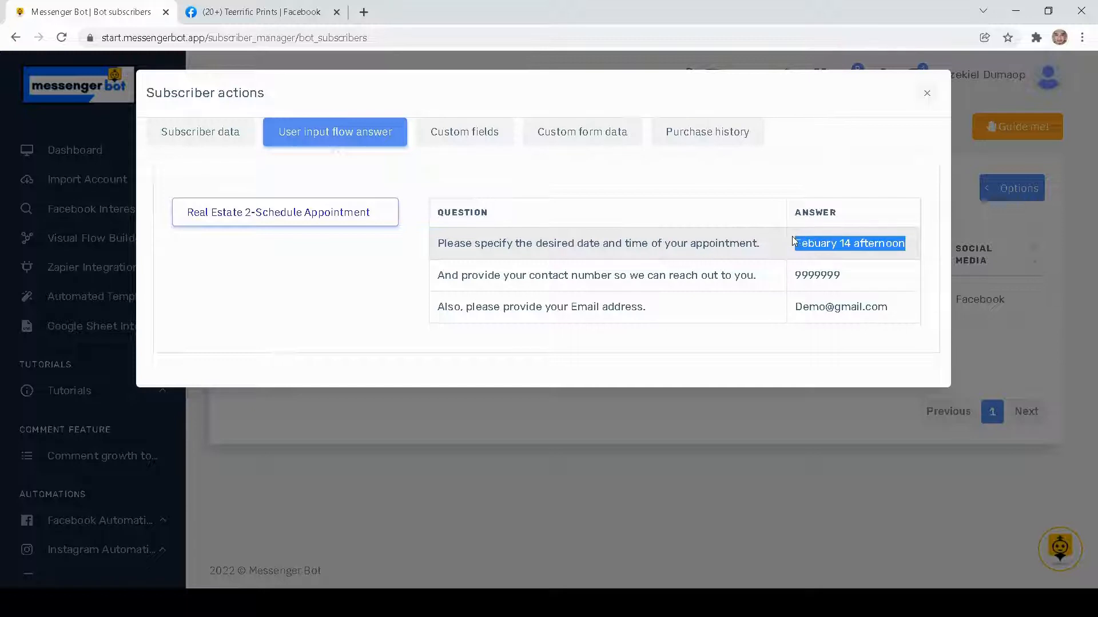
drag(842, 280, 793, 277)
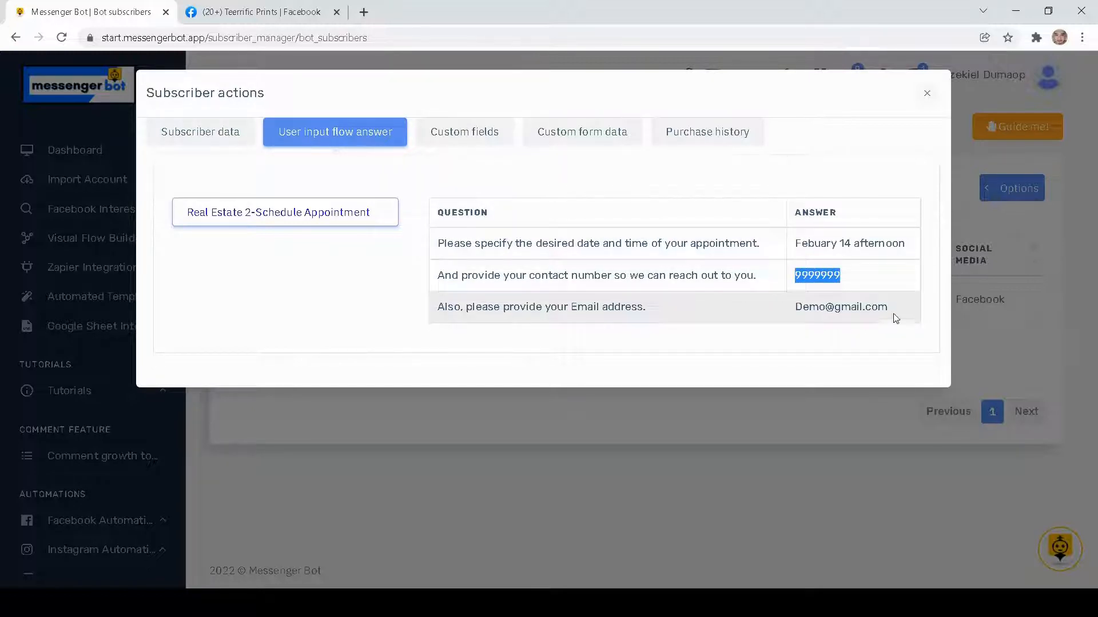
drag(895, 319, 793, 308)
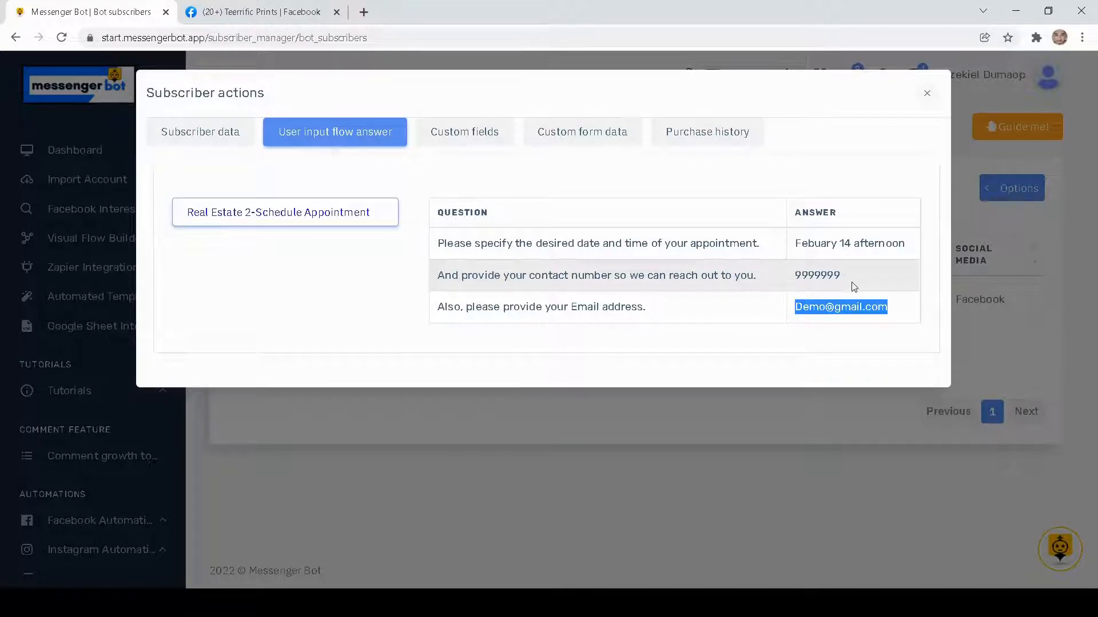
drag(796, 245, 900, 246)
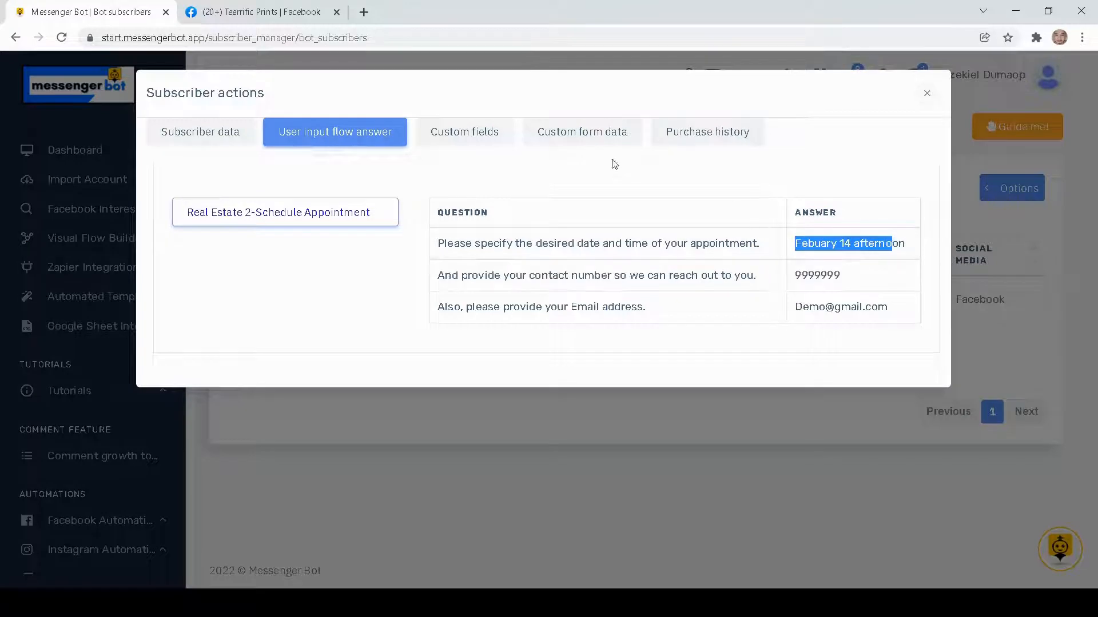
- Check the subscriber's custom fields, custom form data and purchase history, and close the subscriber actions from the subscriber data
click(489, 135)
click(593, 148)
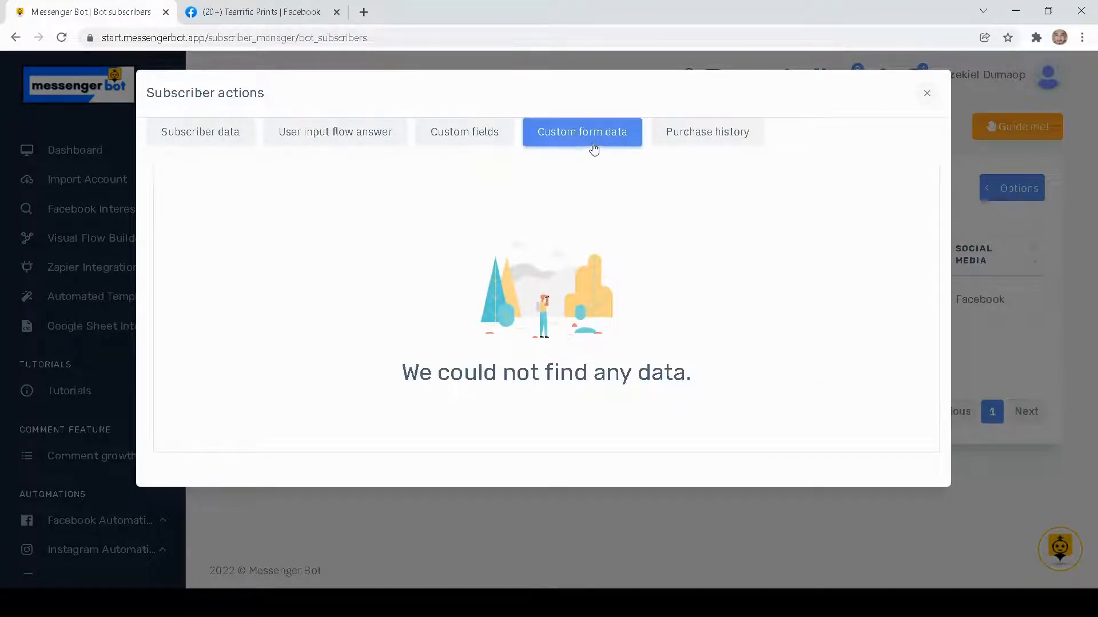
click(478, 135)
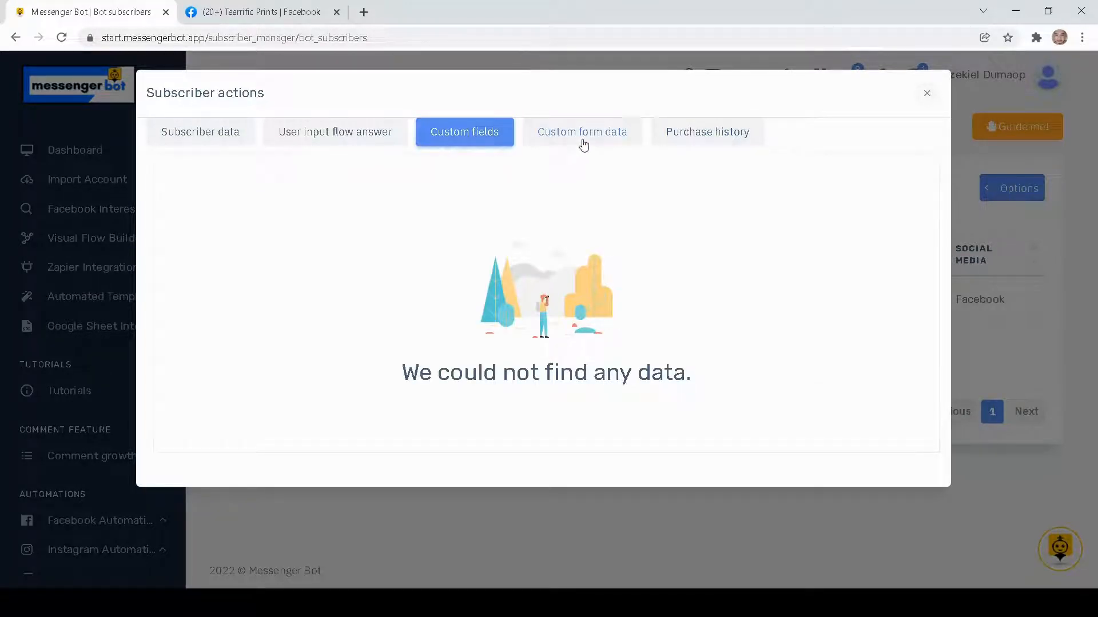
click(582, 148)
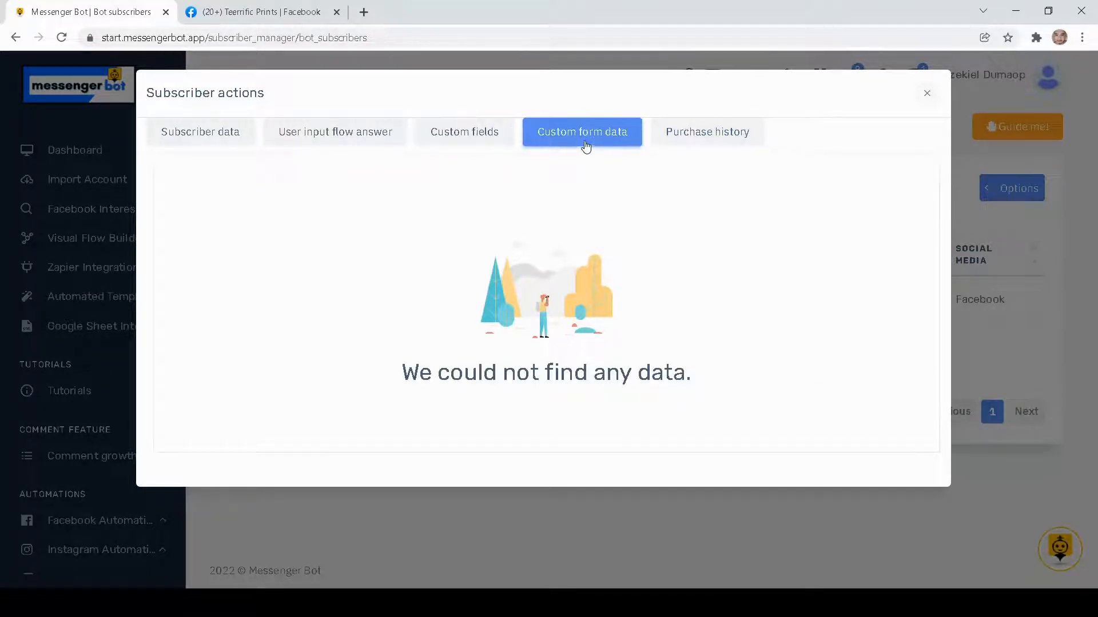
click(688, 144)
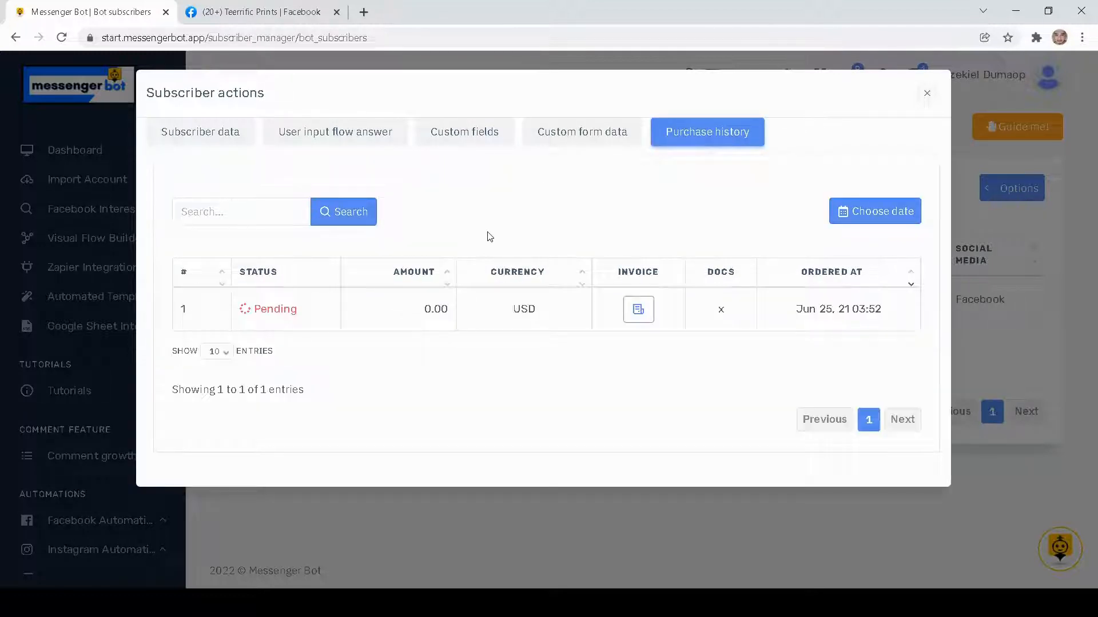
click(217, 132)
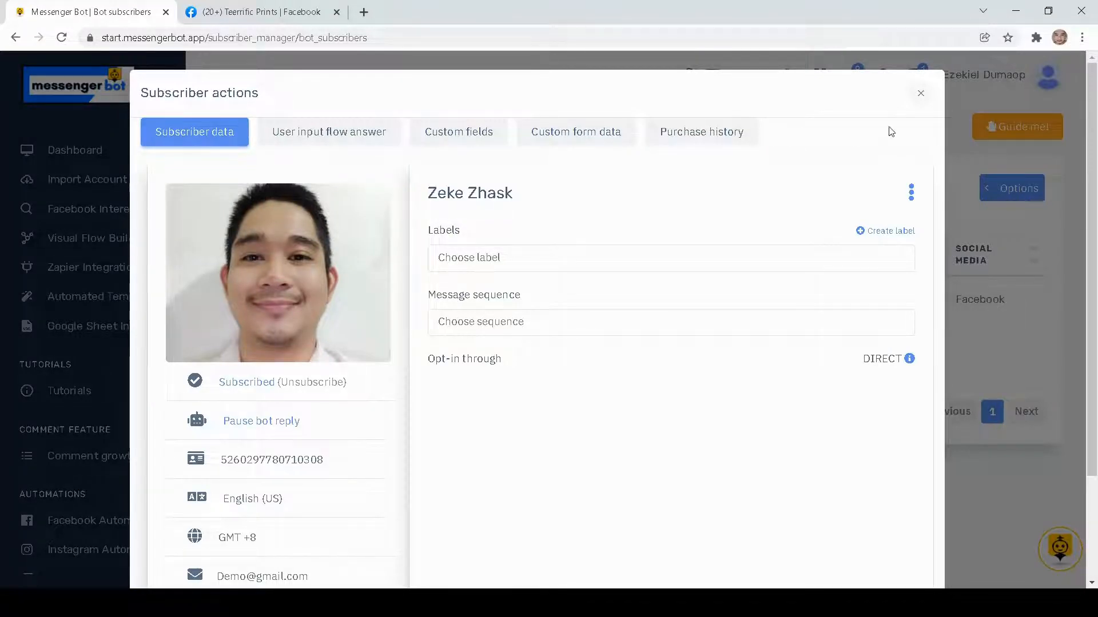
click(919, 95)
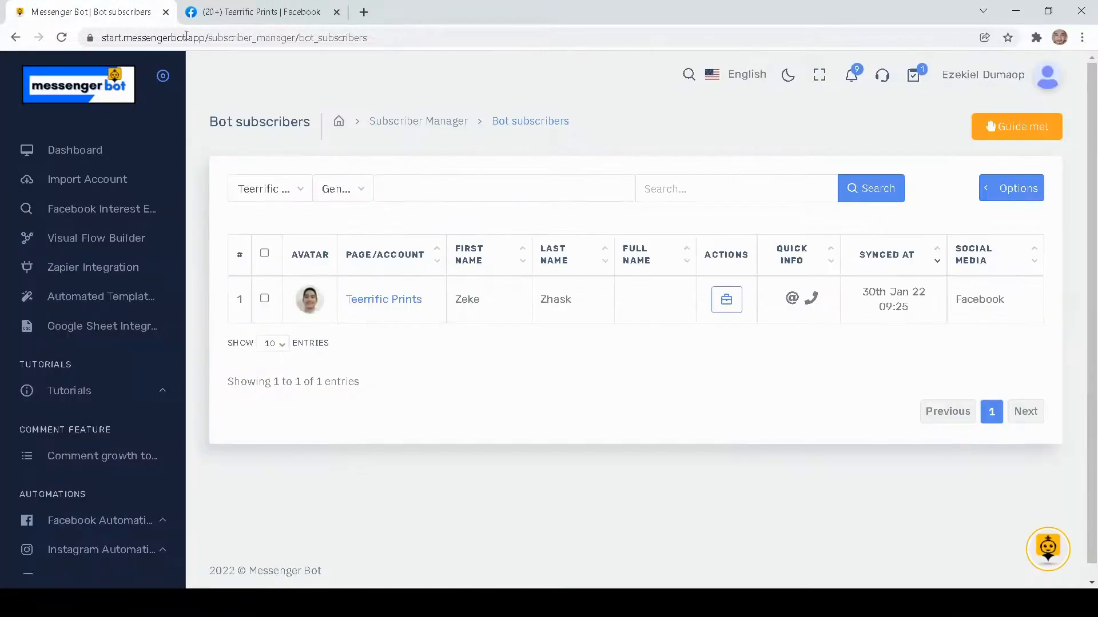